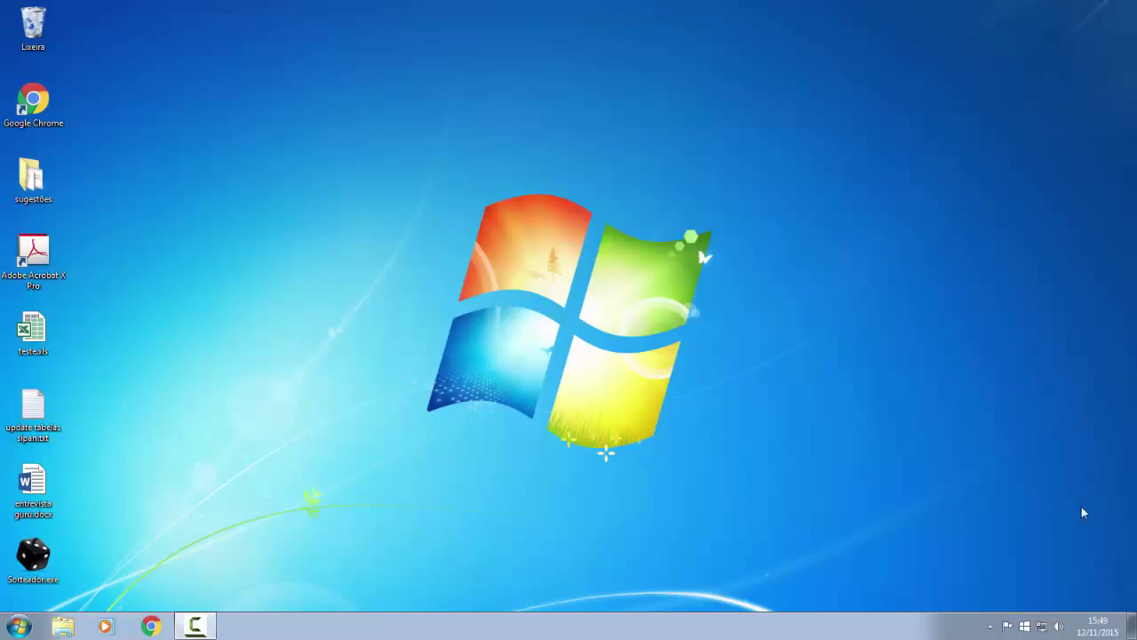
- Open Notepad (Bloco de Notas) and write "teste" in the blank document
key(super)
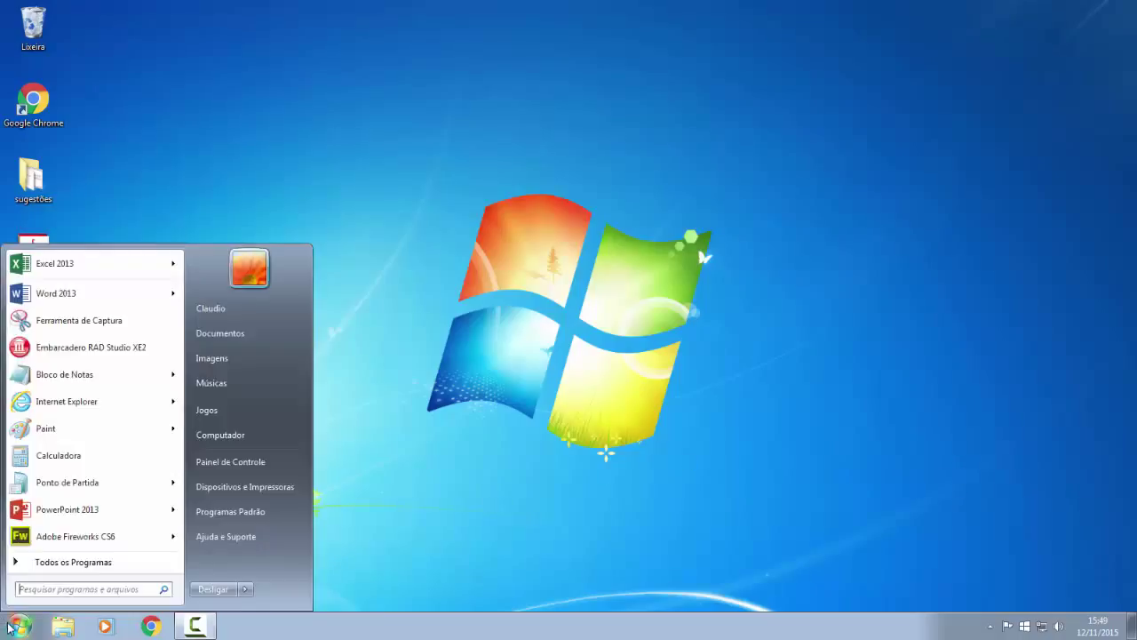
click(528, 247)
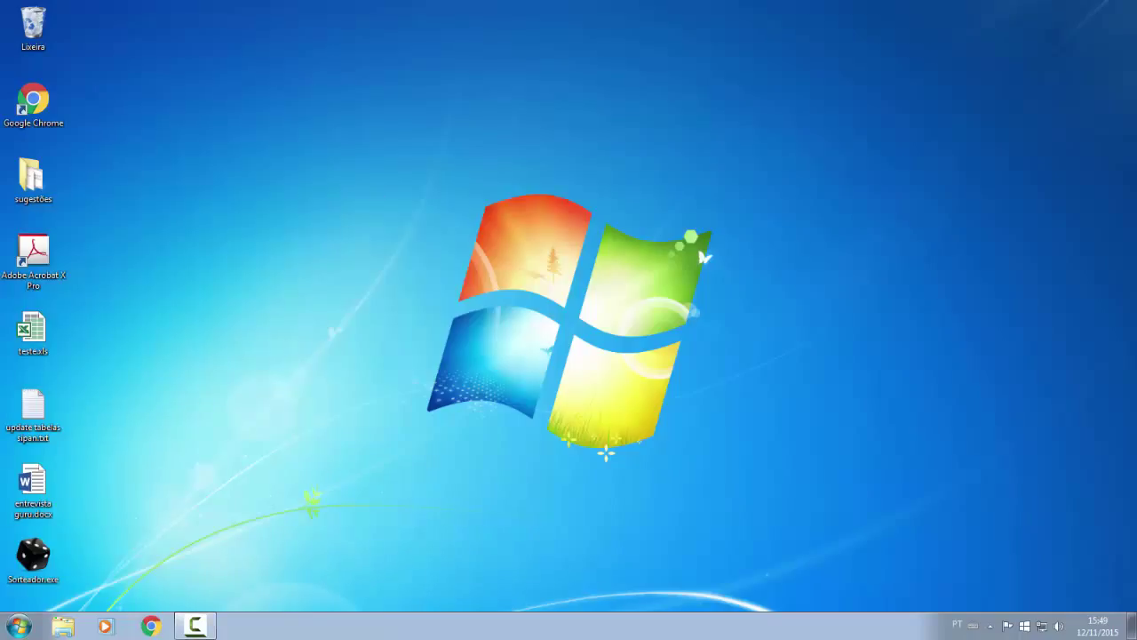
click(18, 625)
click(87, 376)
text(teste)
- Save the note to the desktop under the name teste as a text document and close Notepad
click(326, 335)
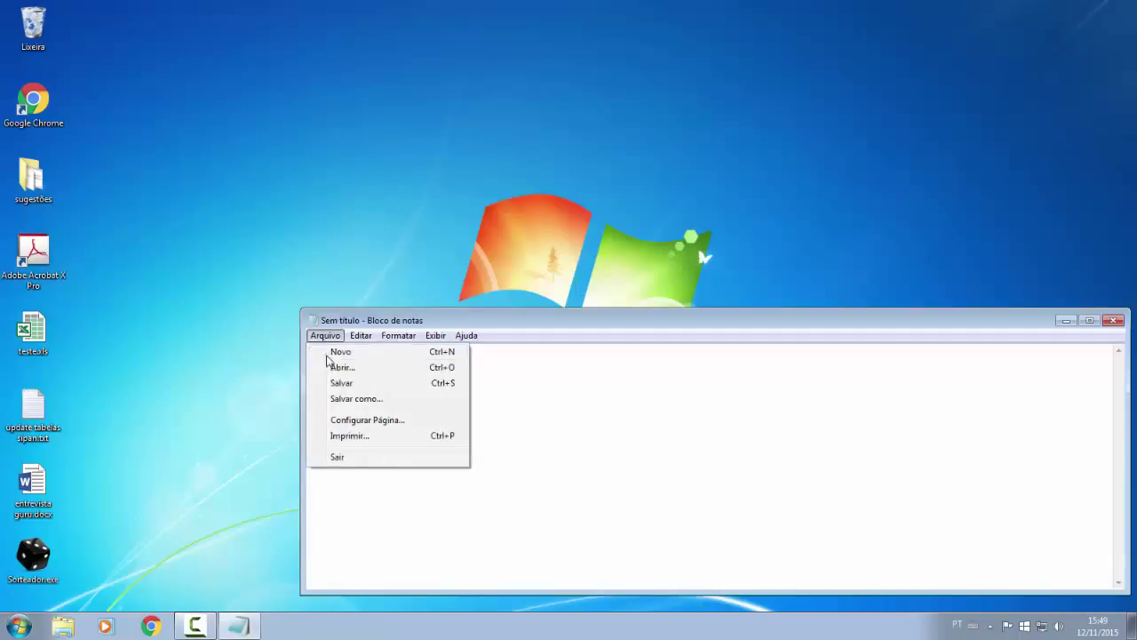
click(340, 399)
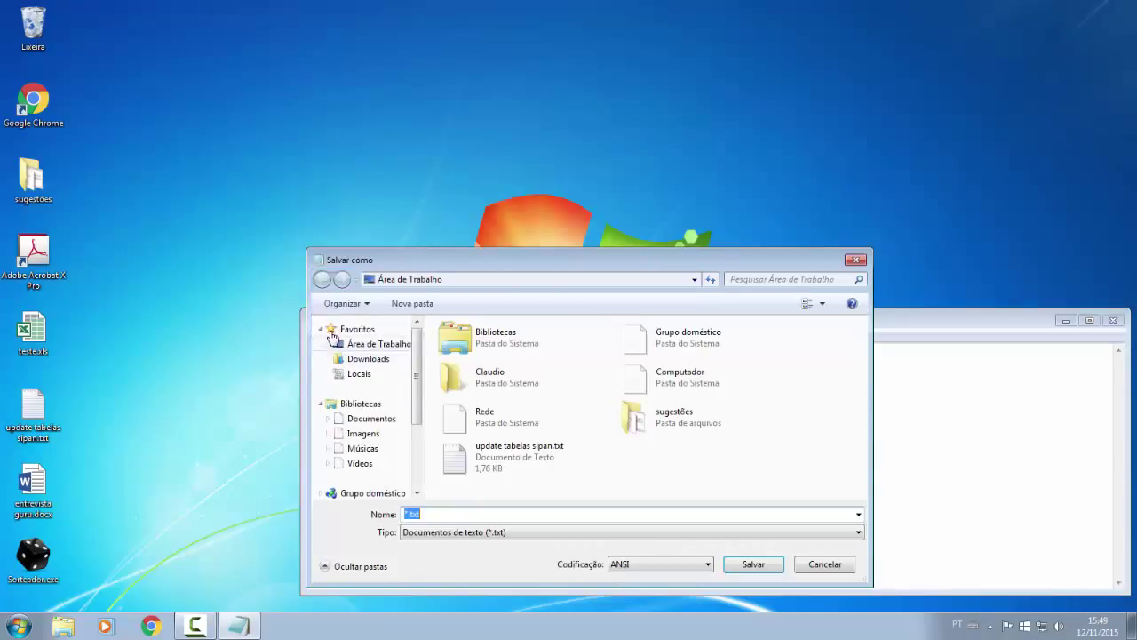
text(teste)
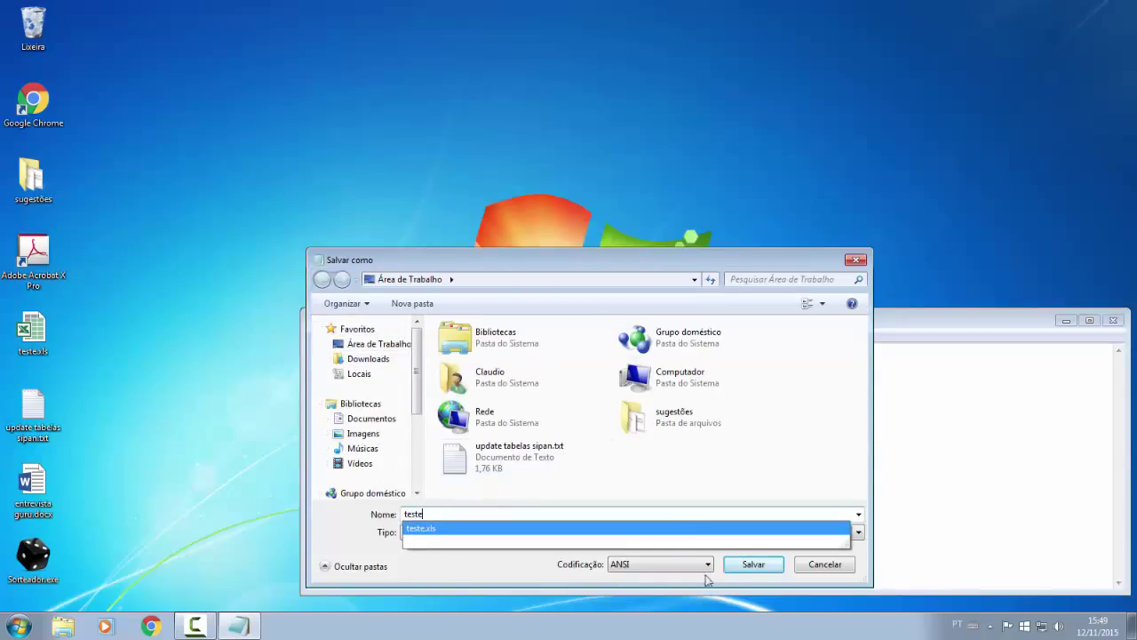
click(747, 565)
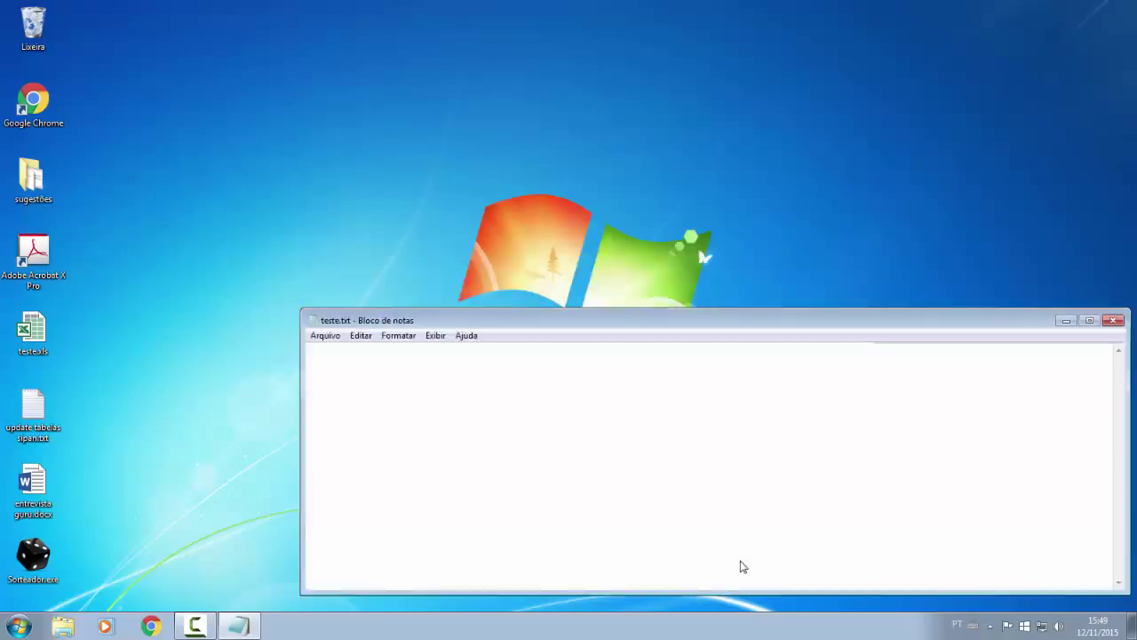
click(1114, 320)
- Move teste.txt to the open area of the desktop and paste a copy of it, placed right beside the original
drag(128, 30, 326, 158)
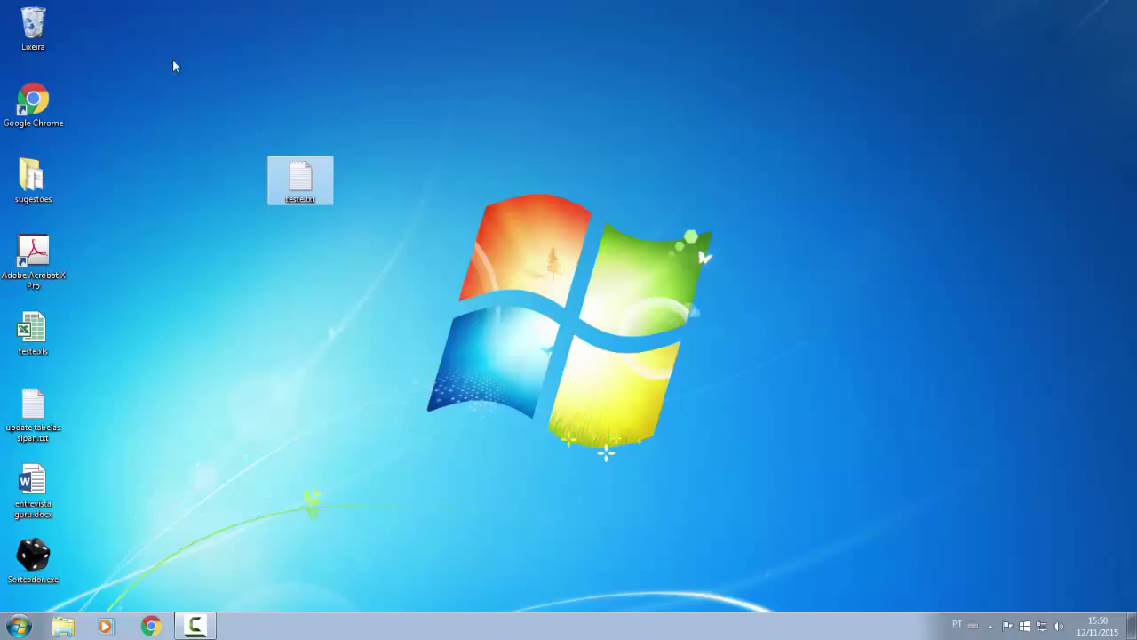
drag(204, 72, 362, 235)
click(499, 131)
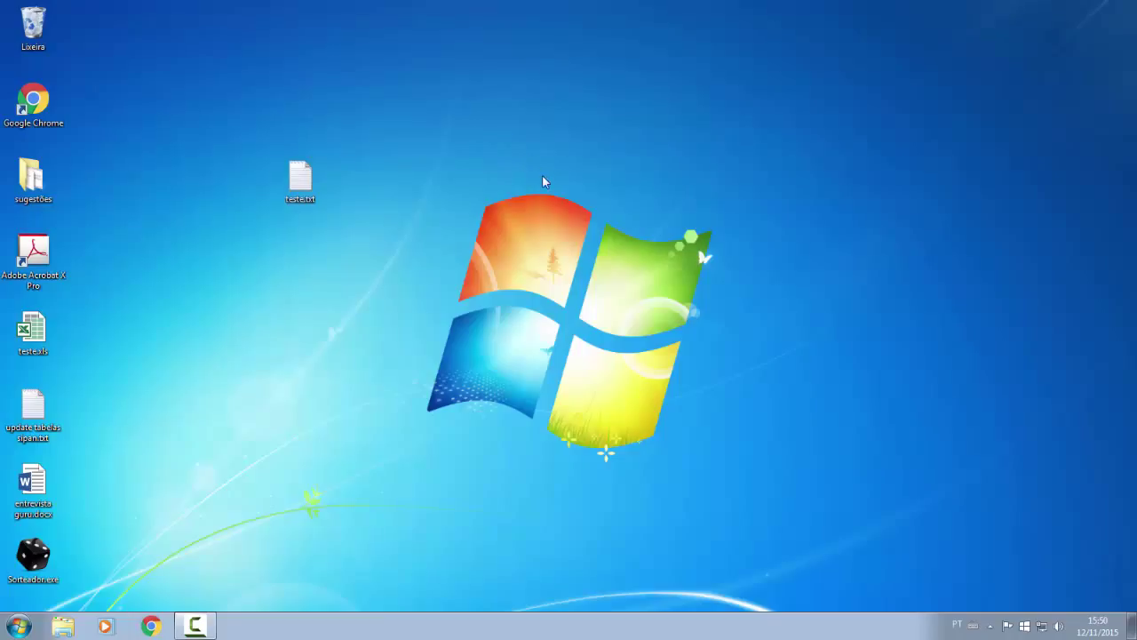
key(ctrl+v)
drag(102, 31, 370, 185)
click(376, 248)
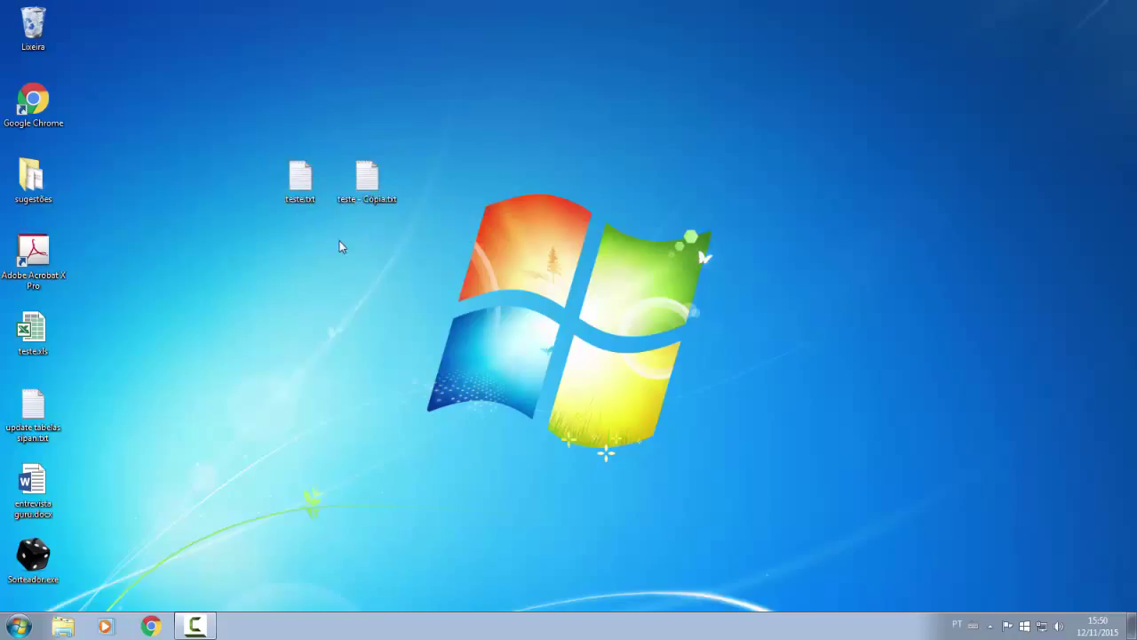
- Paste two more copies of the text file on the desktop and place them one below the other
click(369, 197)
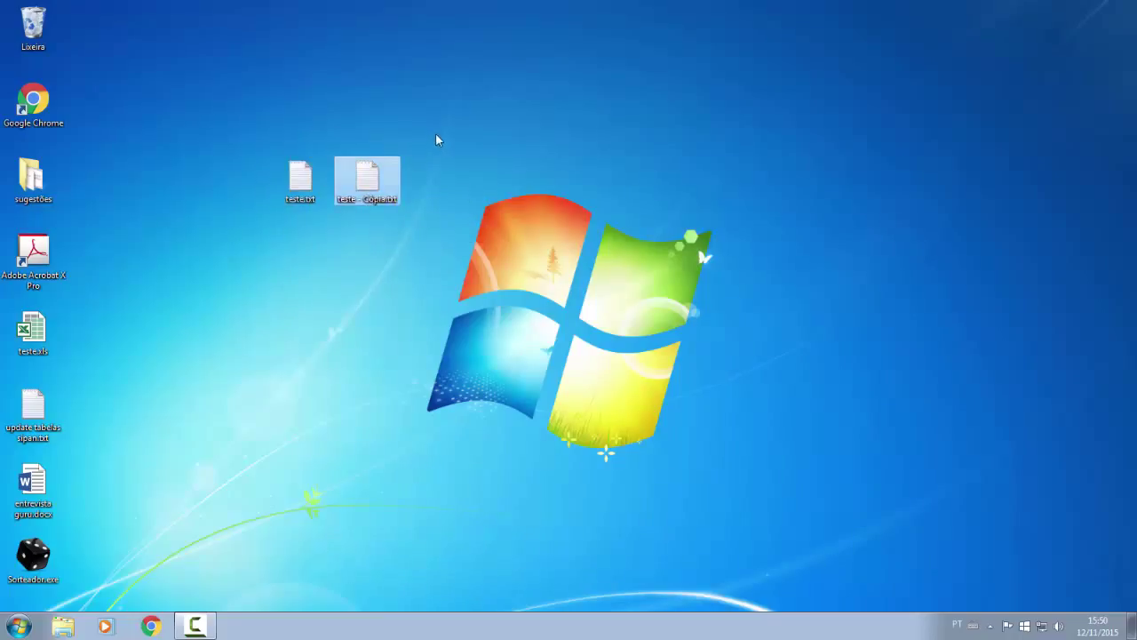
key(ctrl+v)
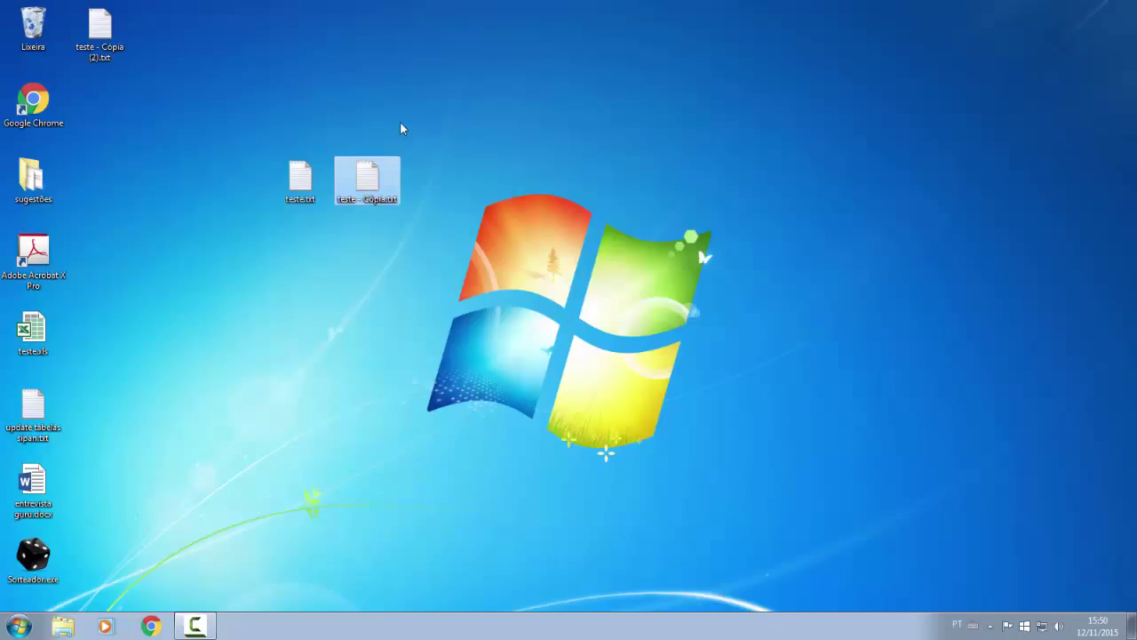
right_click(454, 76)
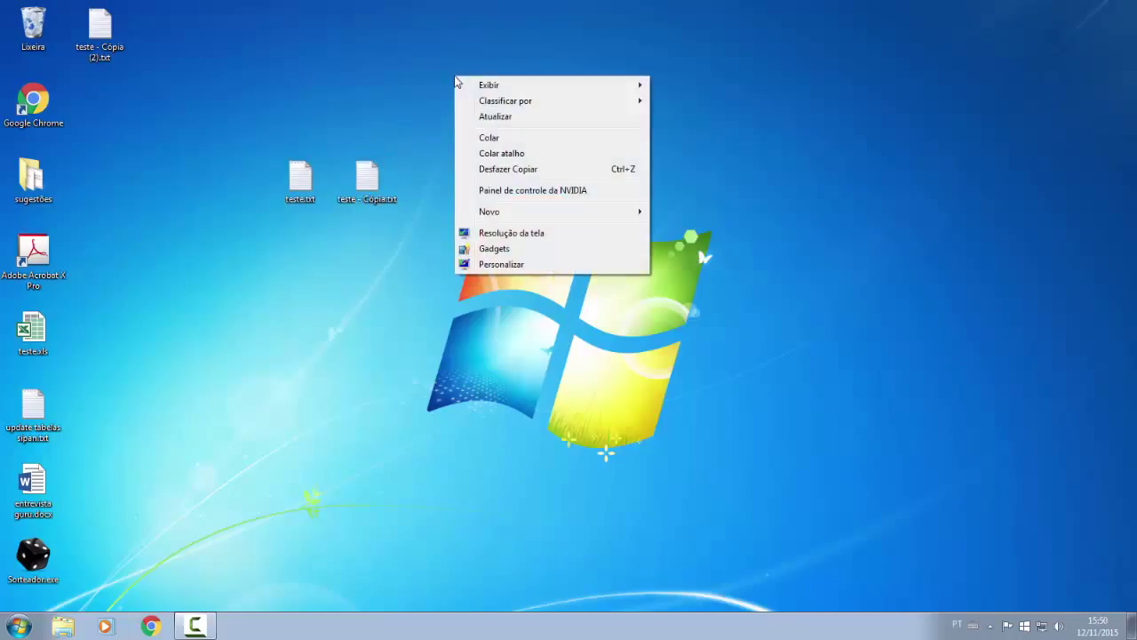
click(488, 139)
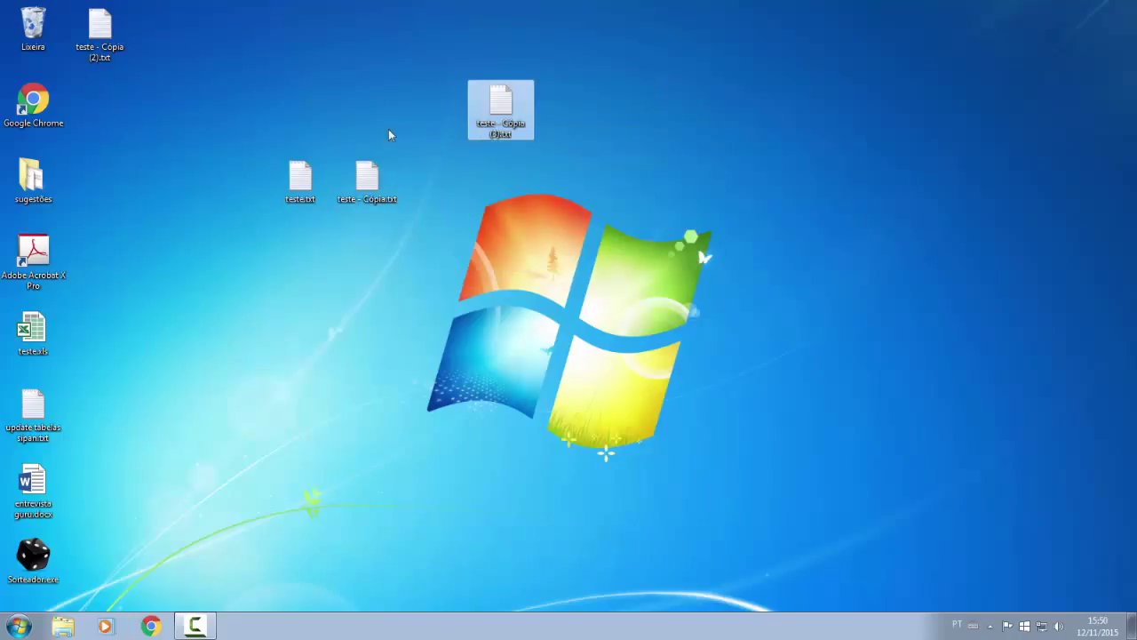
drag(100, 36, 540, 186)
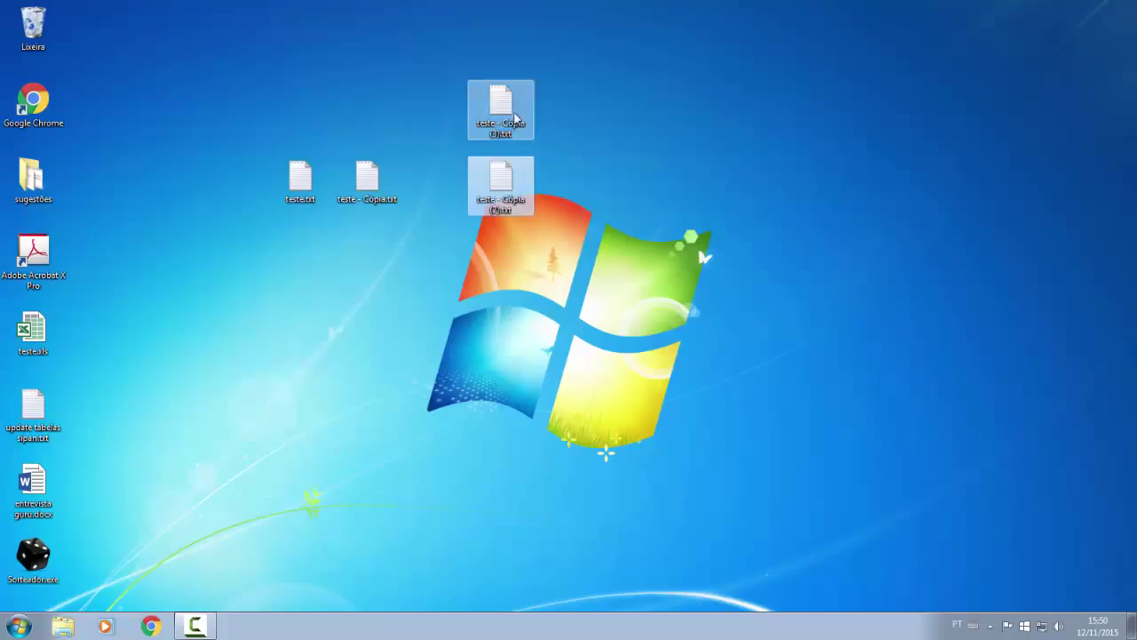
- Permanently delete all three copies of teste.txt from the desktop, keeping the original
drag(573, 55, 359, 256)
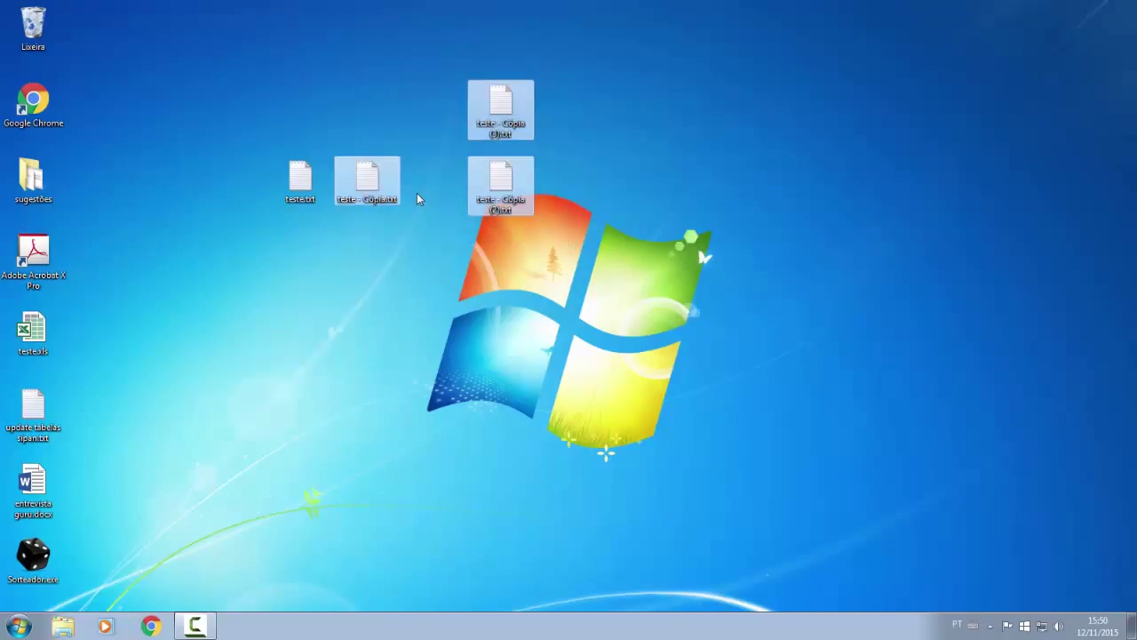
key(shift+Delete)
key(Return)
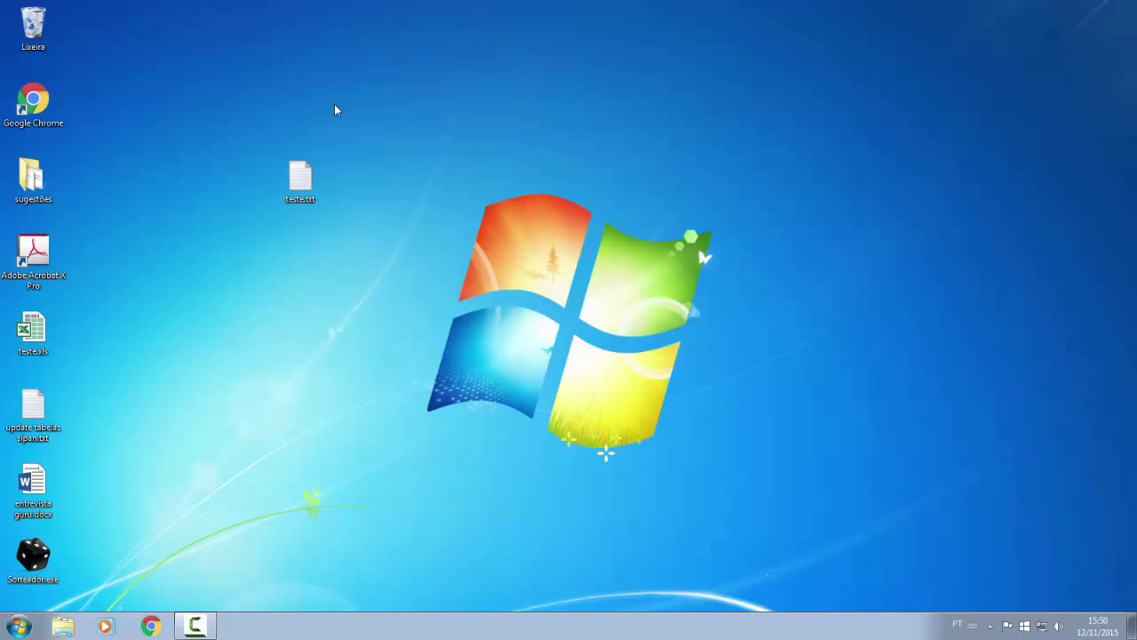
- Copy teste.txt, paste it on the empty desktop and place the copy beside the original
drag(271, 115, 338, 206)
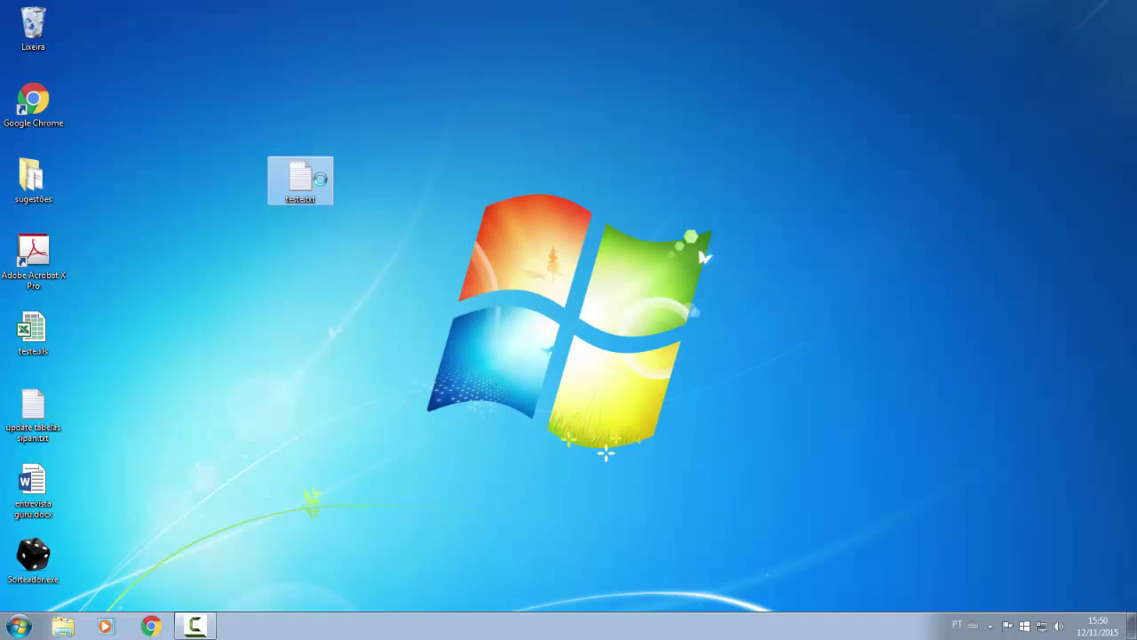
right_click(334, 184)
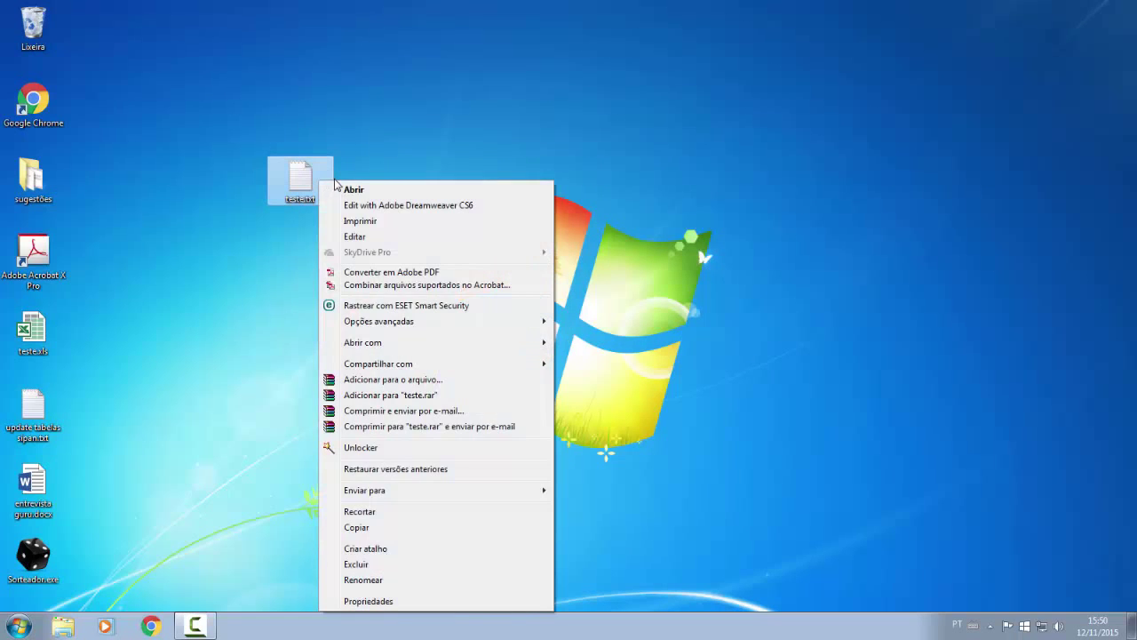
click(380, 530)
click(596, 93)
right_click(596, 92)
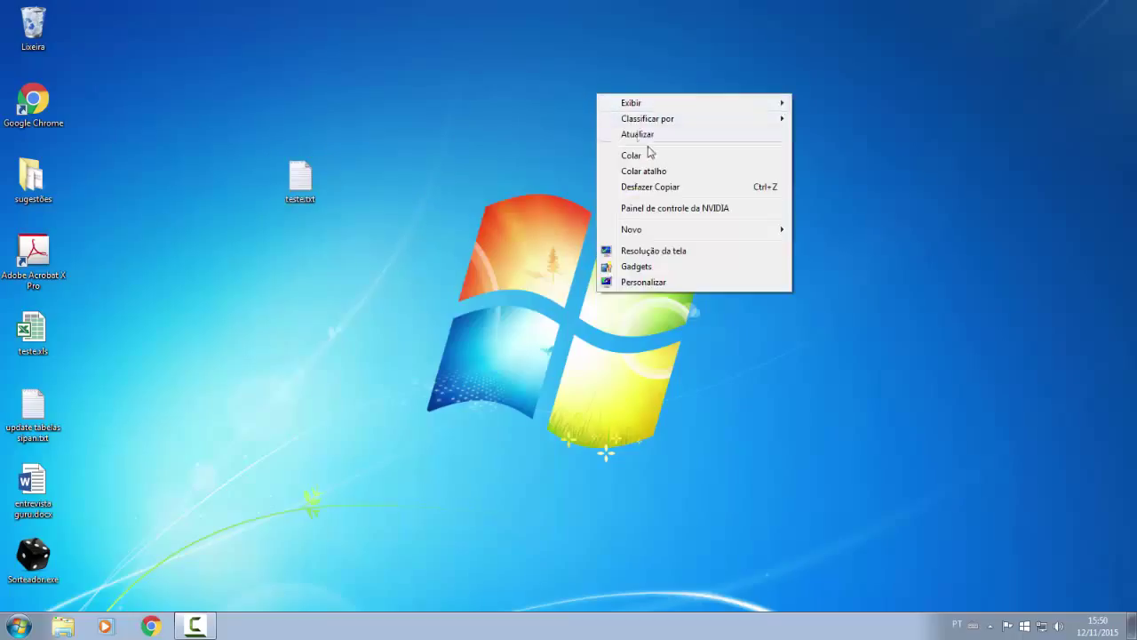
click(650, 159)
drag(573, 104, 378, 182)
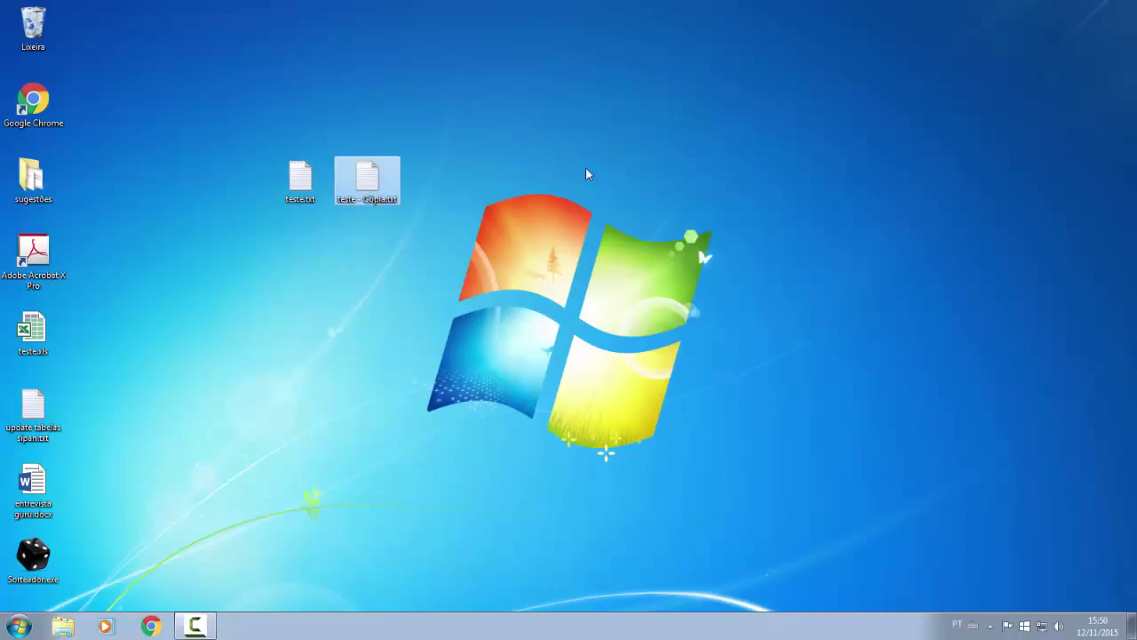
- Send teste - Cópia.txt to the Recycle Bin
key(Delete)
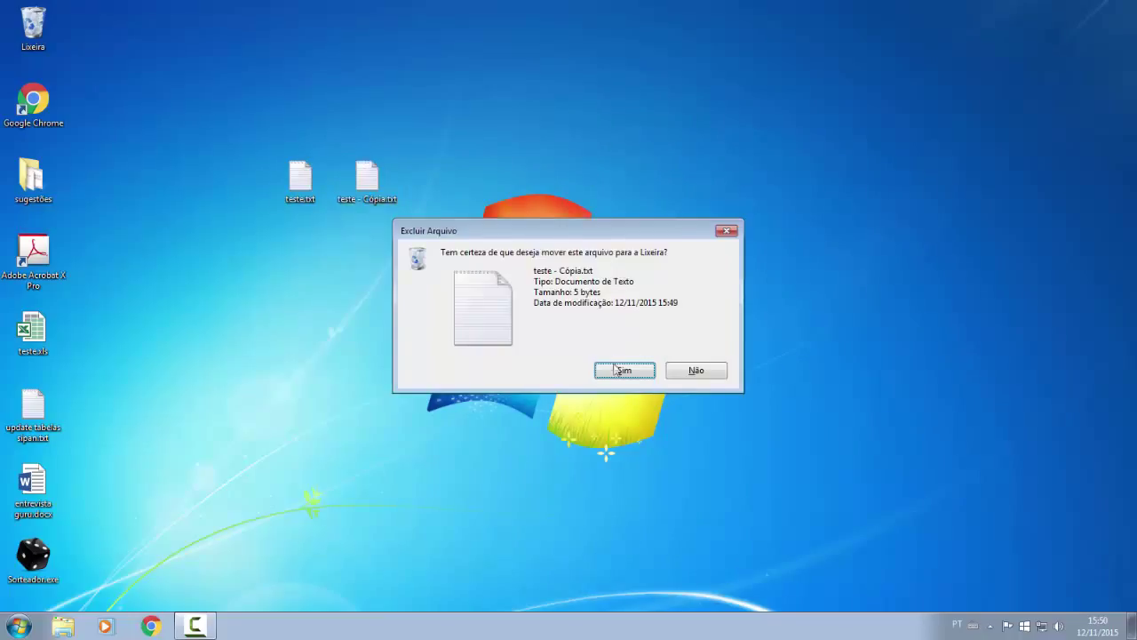
click(622, 368)
drag(207, 173, 371, 305)
click(544, 158)
- Create a new folder on the desktop named exemplo
right_click(371, 121)
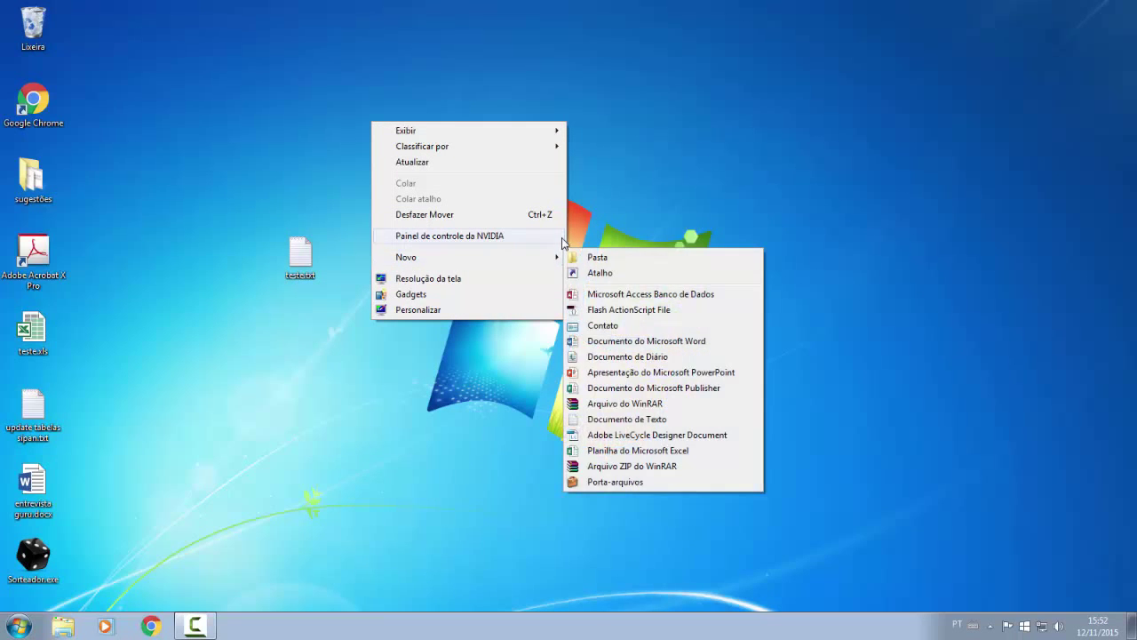
mouse_move(482, 257)
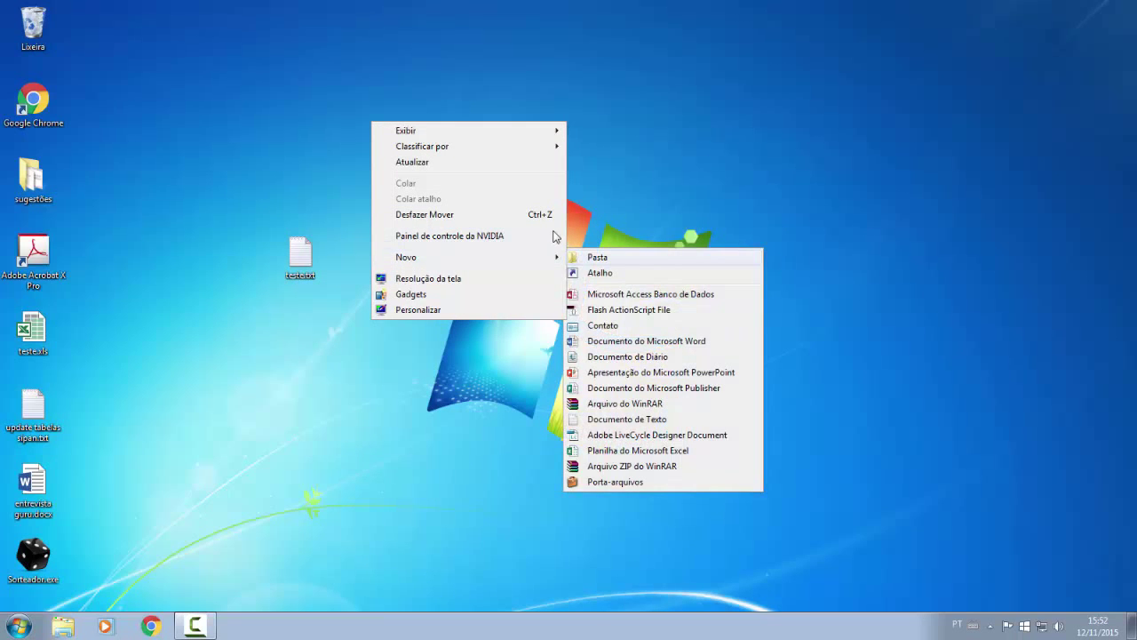
click(597, 258)
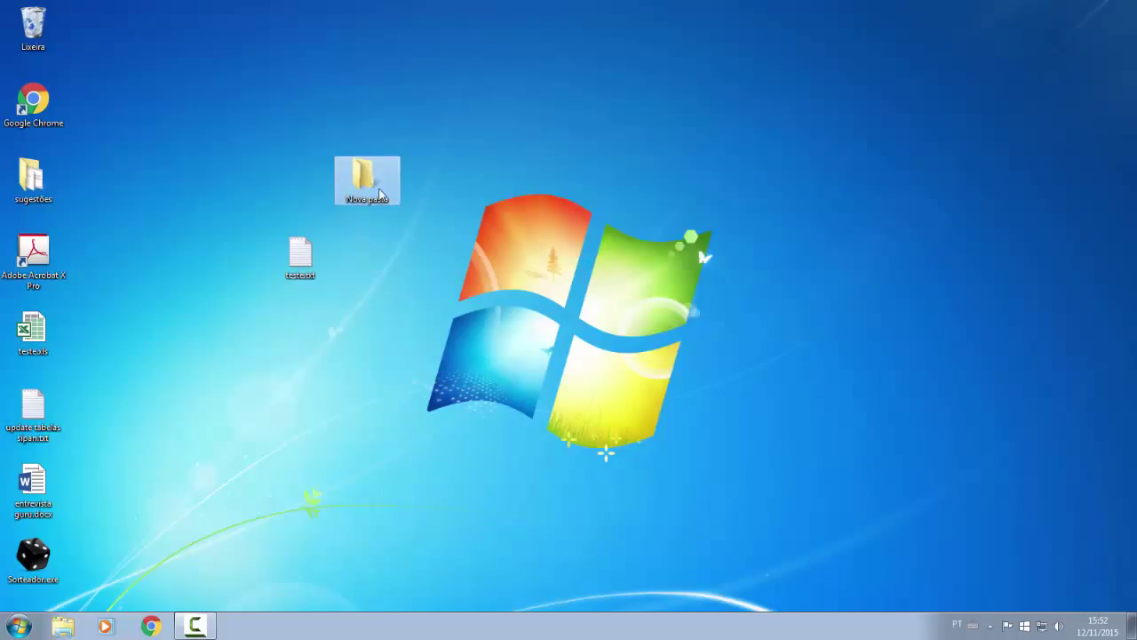
text(exemplo)
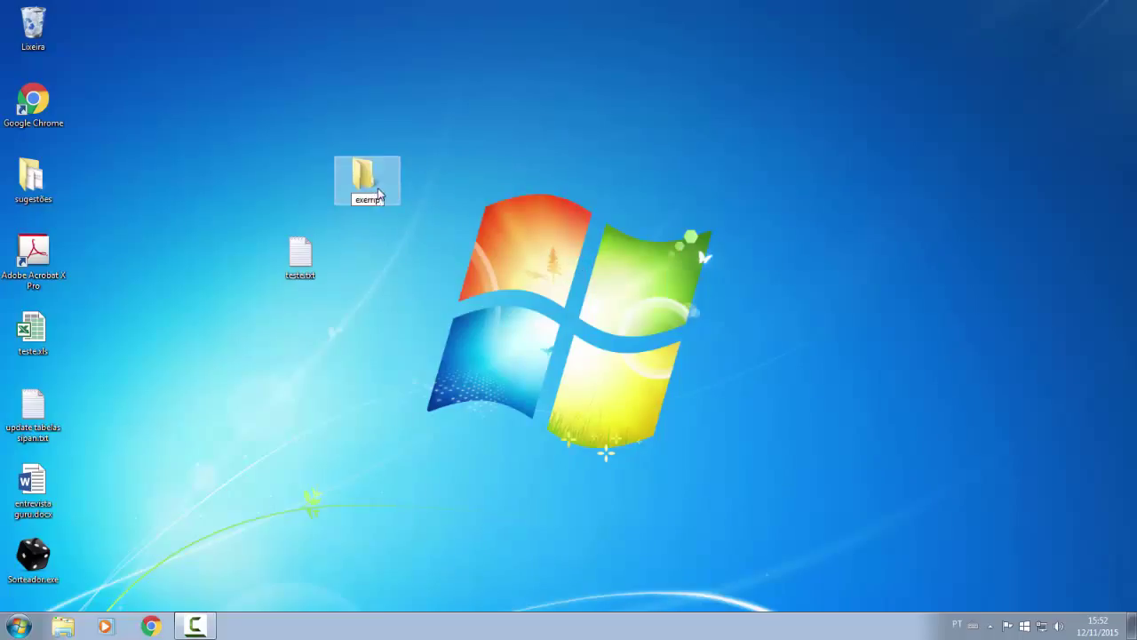
key(Return)
click(401, 259)
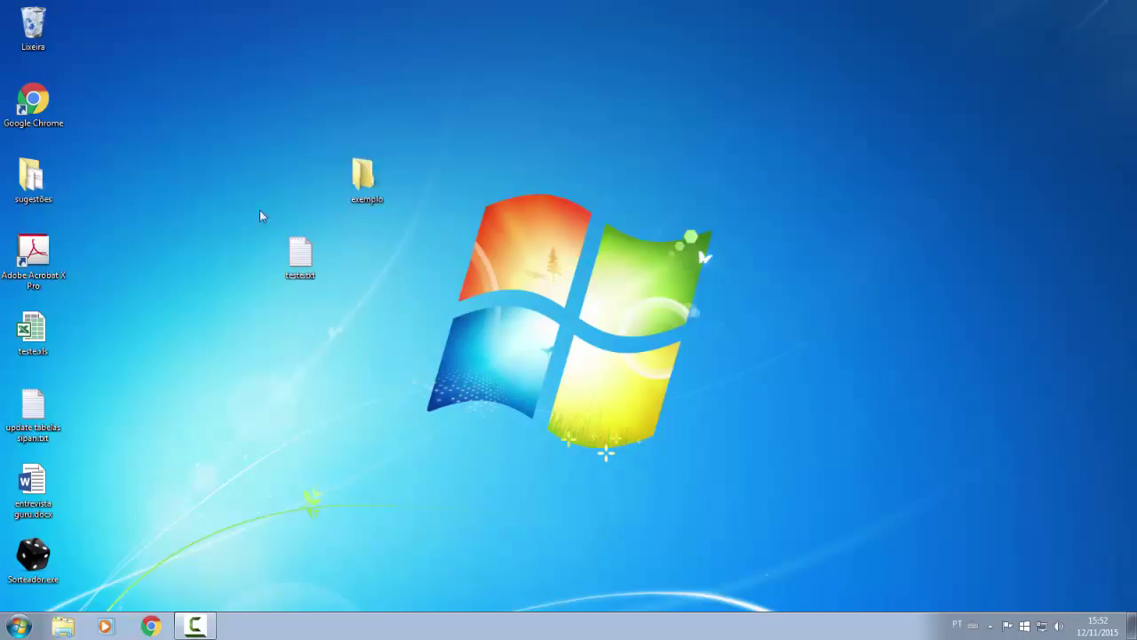
- Copy teste.txt from the desktop and paste it inside the exemplo folder
drag(261, 213, 346, 293)
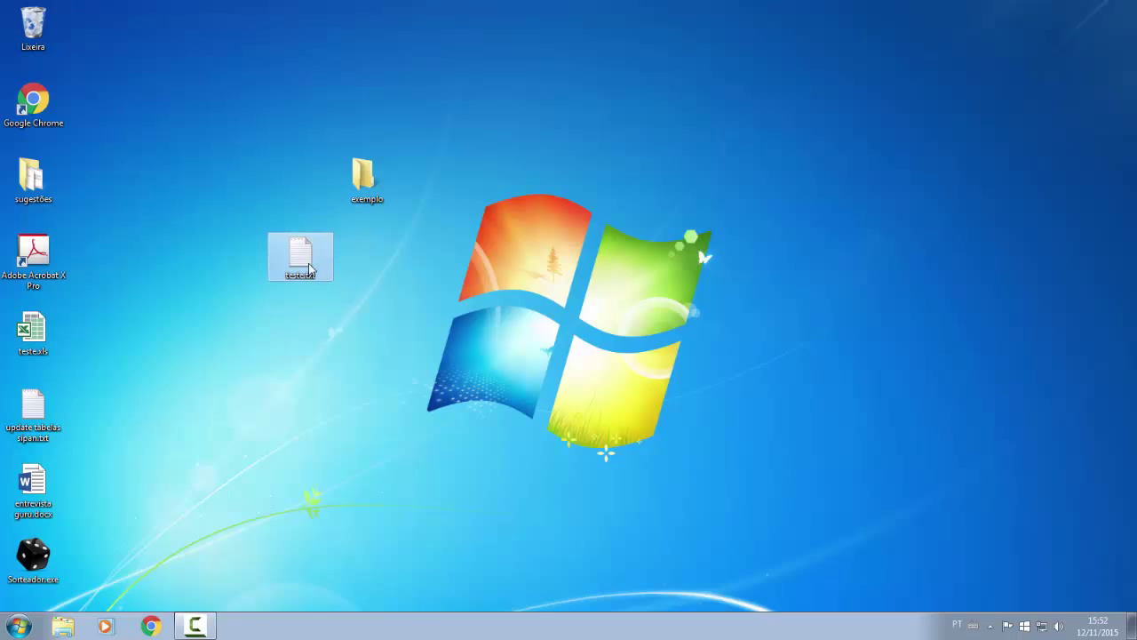
right_click(309, 263)
click(379, 531)
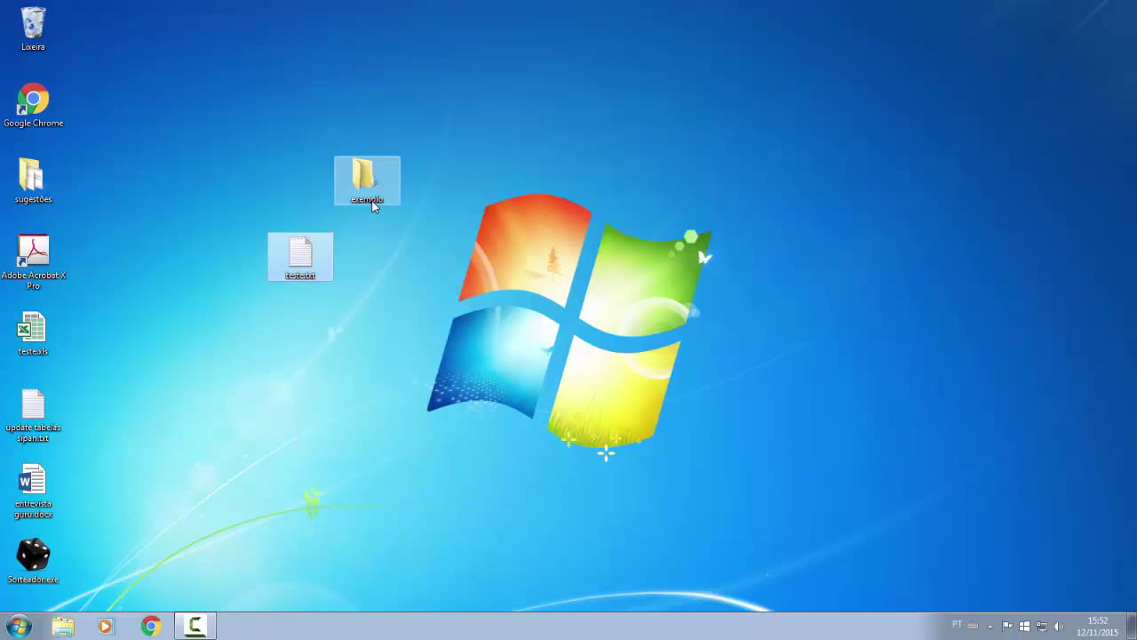
double_click(369, 191)
key(ctrl+v)
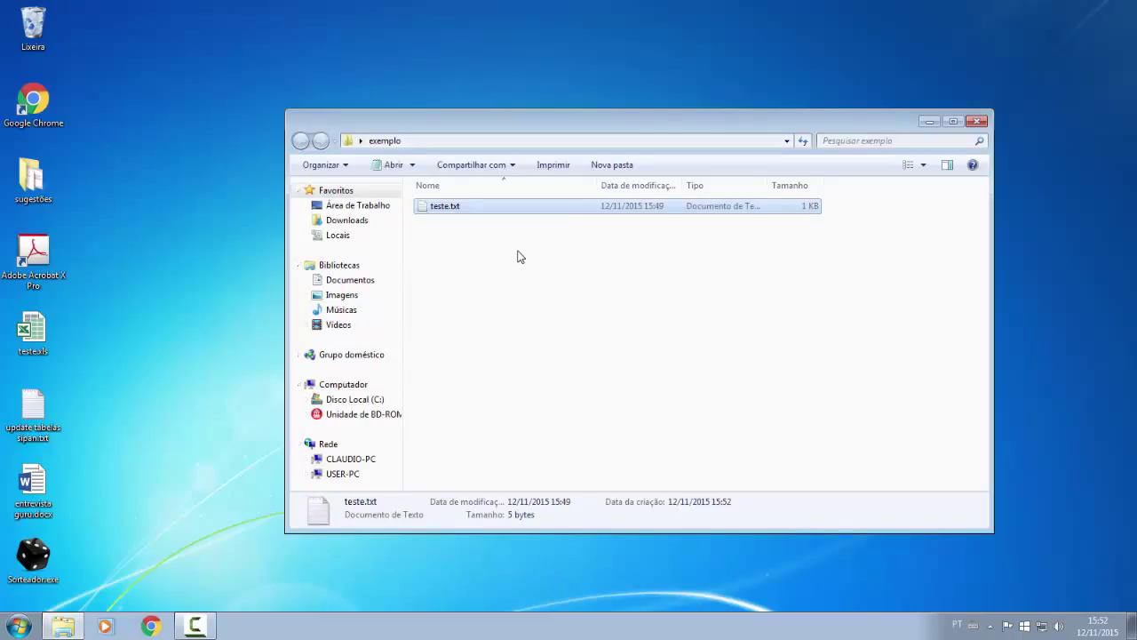
- Delete teste.txt from the exemplo folder and paste the copied file there again
key(Delete)
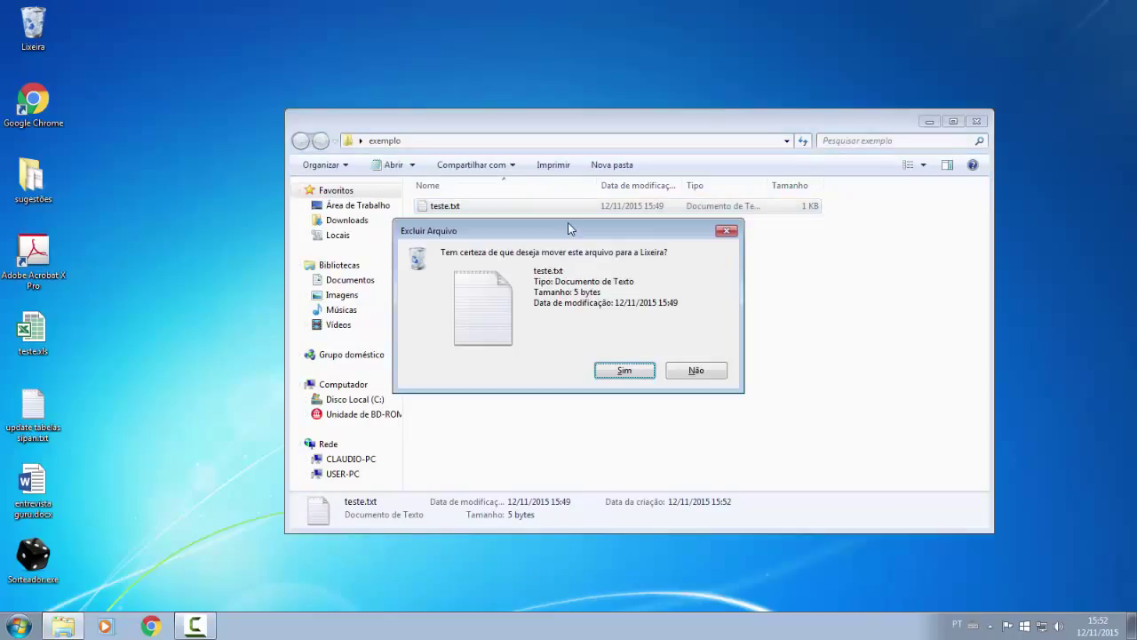
click(625, 369)
right_click(601, 337)
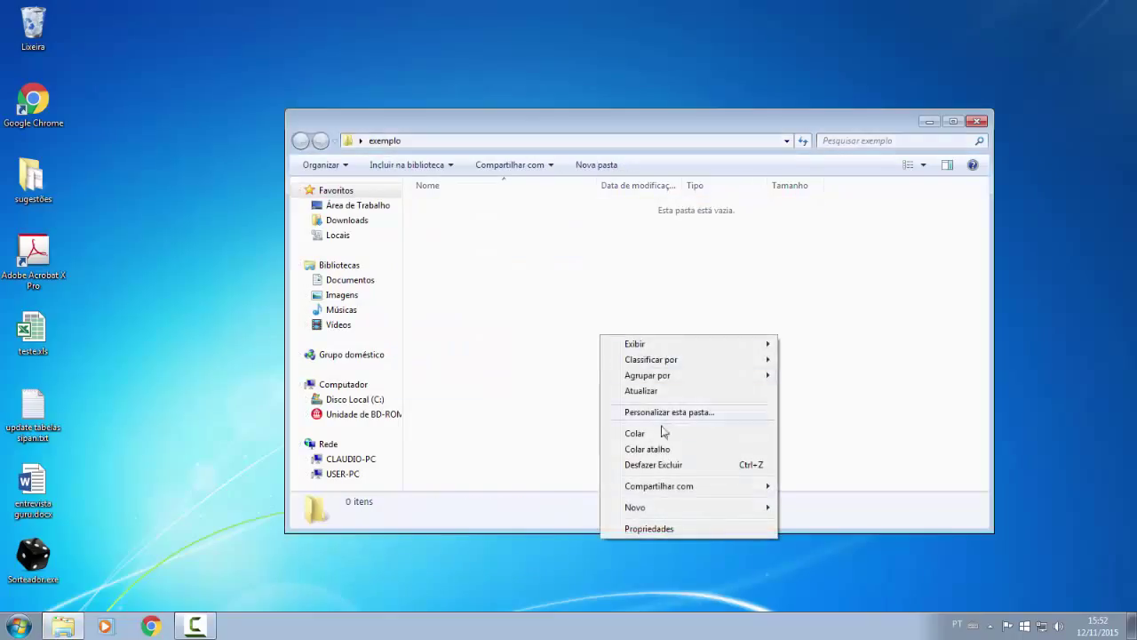
click(660, 432)
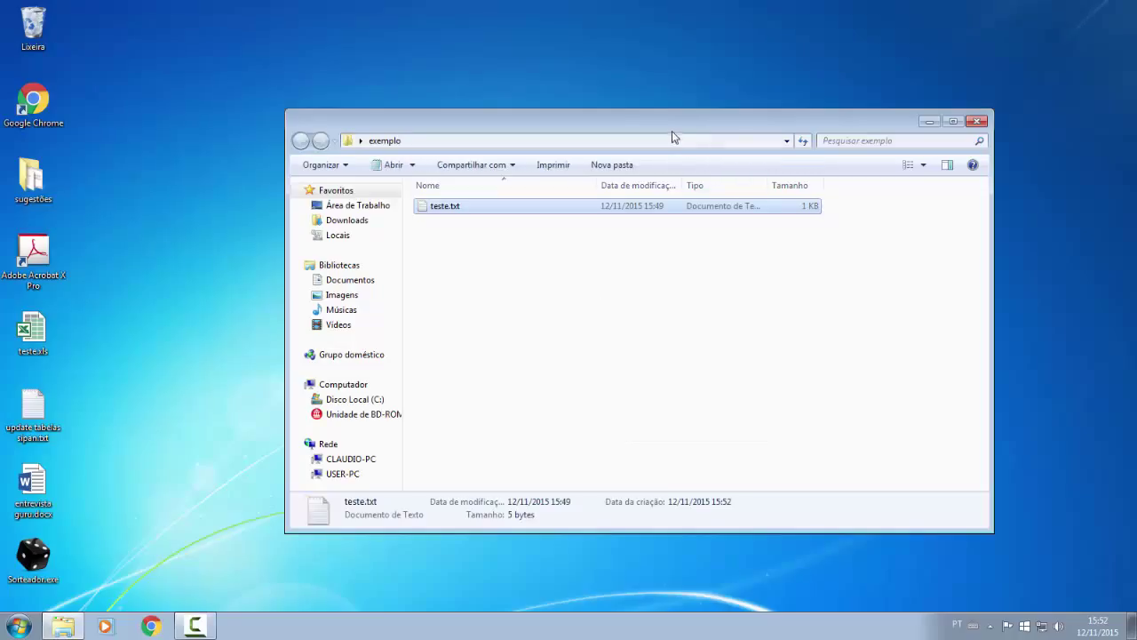
- Move the exemplo window aside to uncover the desktop files and send its teste.txt to the Recycle Bin
drag(672, 131, 765, 100)
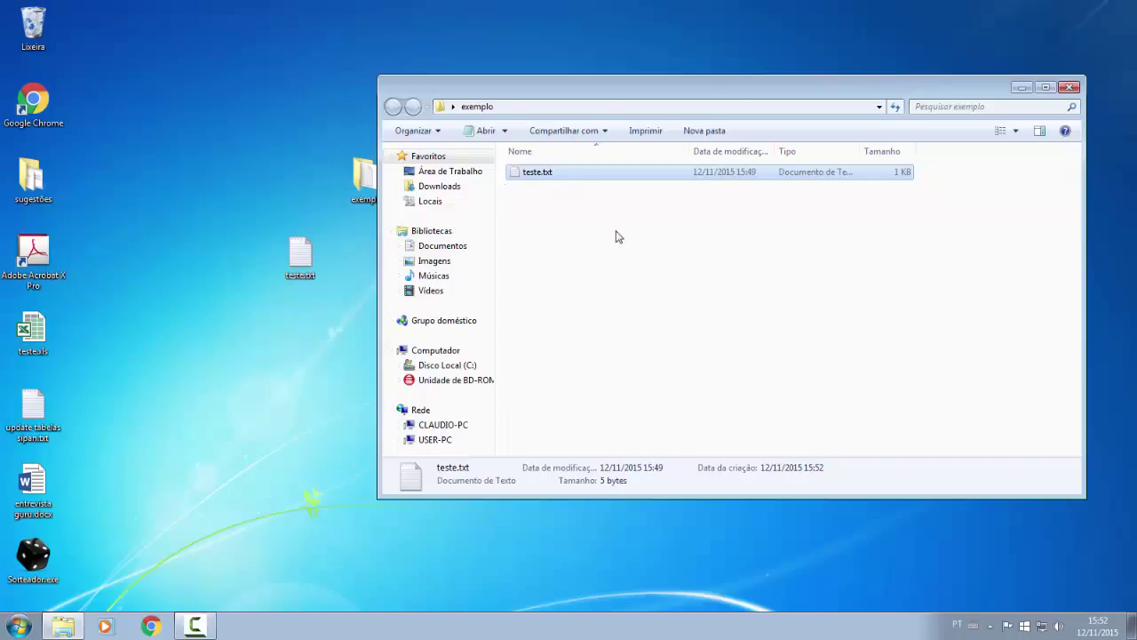
drag(624, 250, 551, 174)
key(Delete)
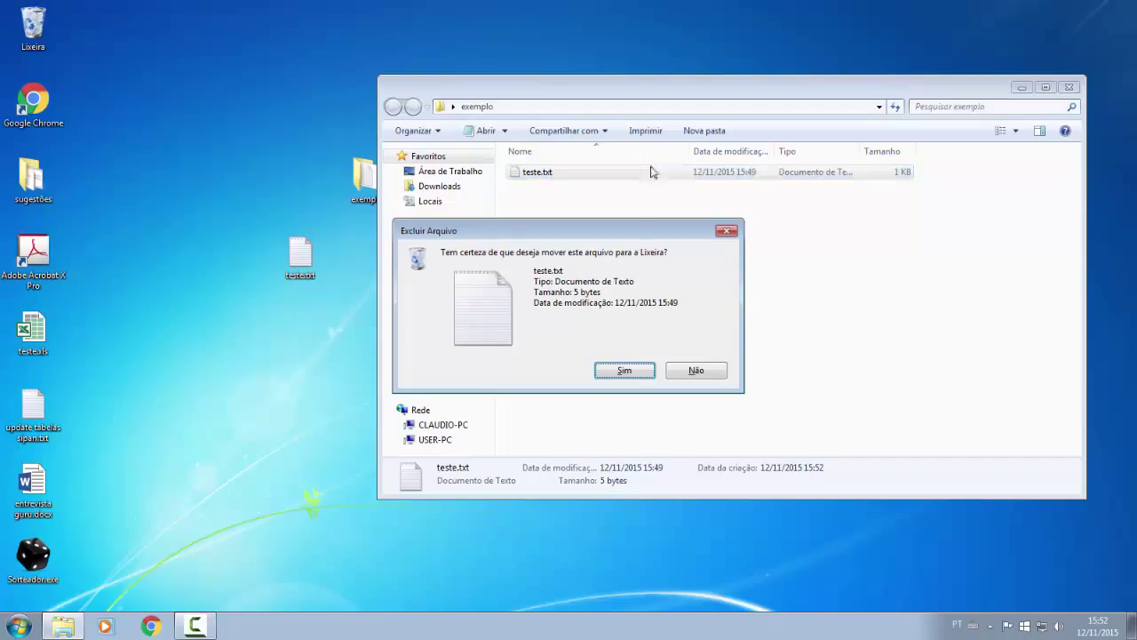
click(637, 371)
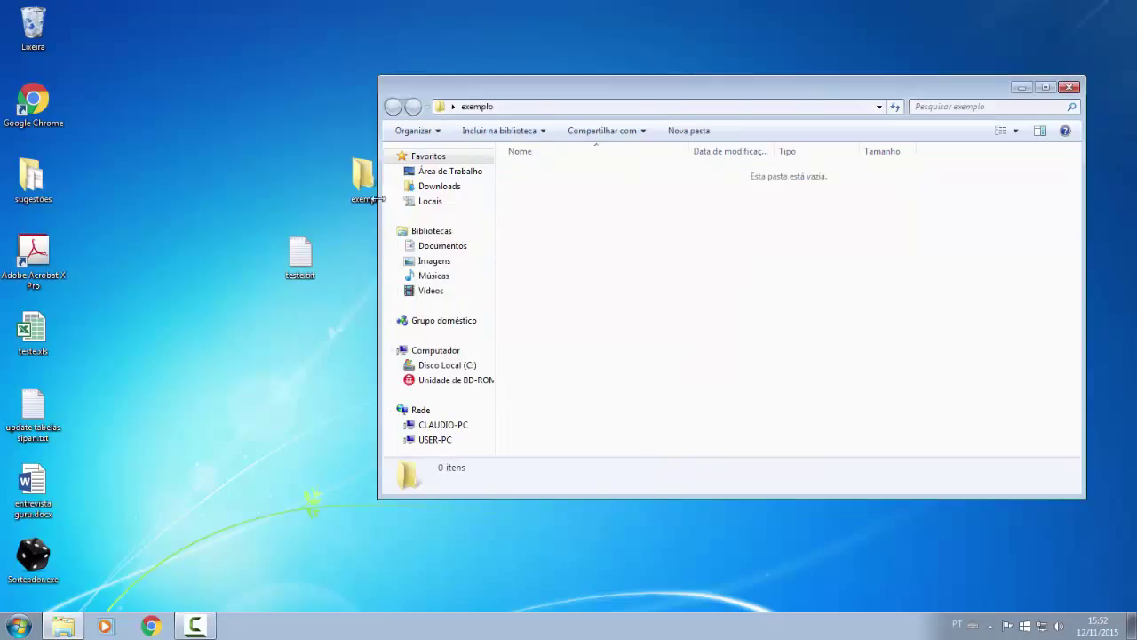
- Close the exemplo window, cut teste.txt from the desktop and paste it inside the exemplo folder
click(1071, 87)
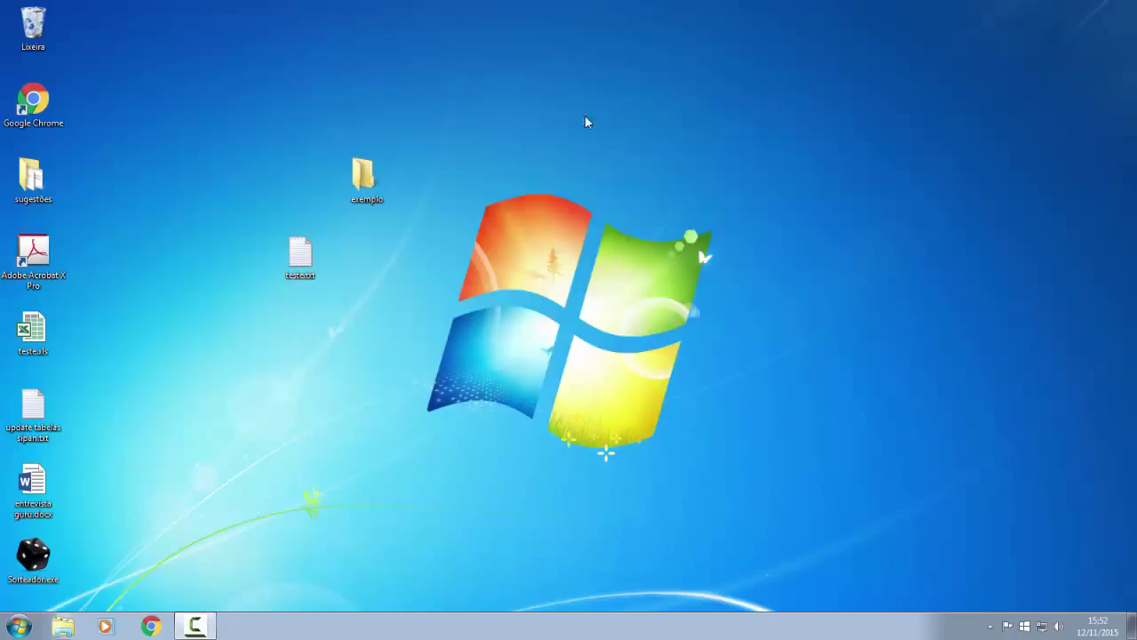
click(295, 253)
right_click(295, 253)
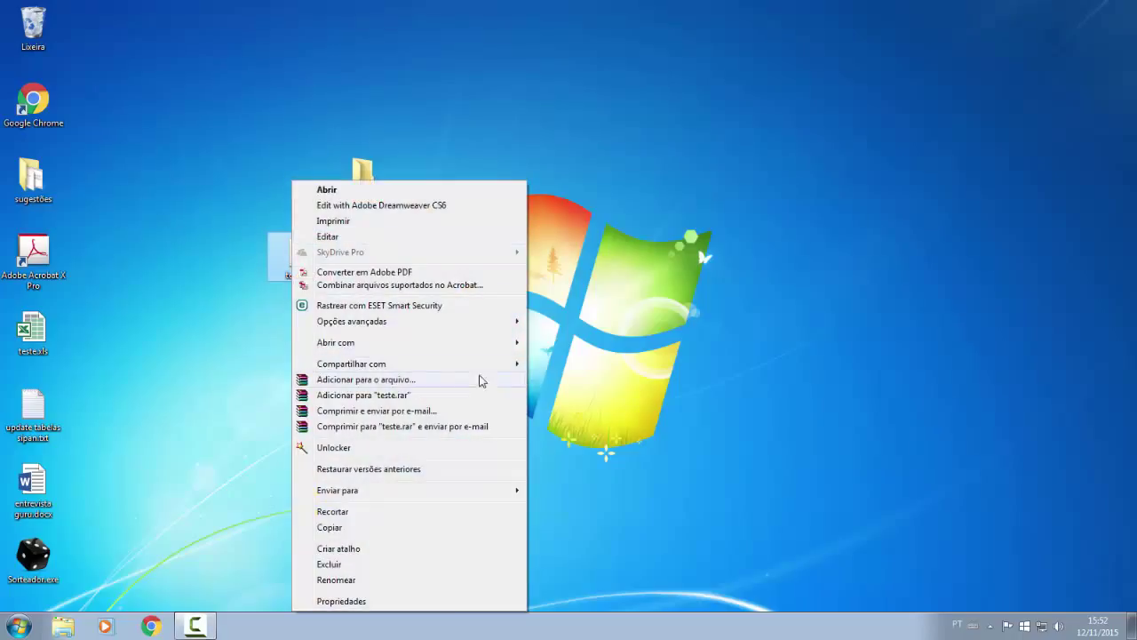
click(406, 509)
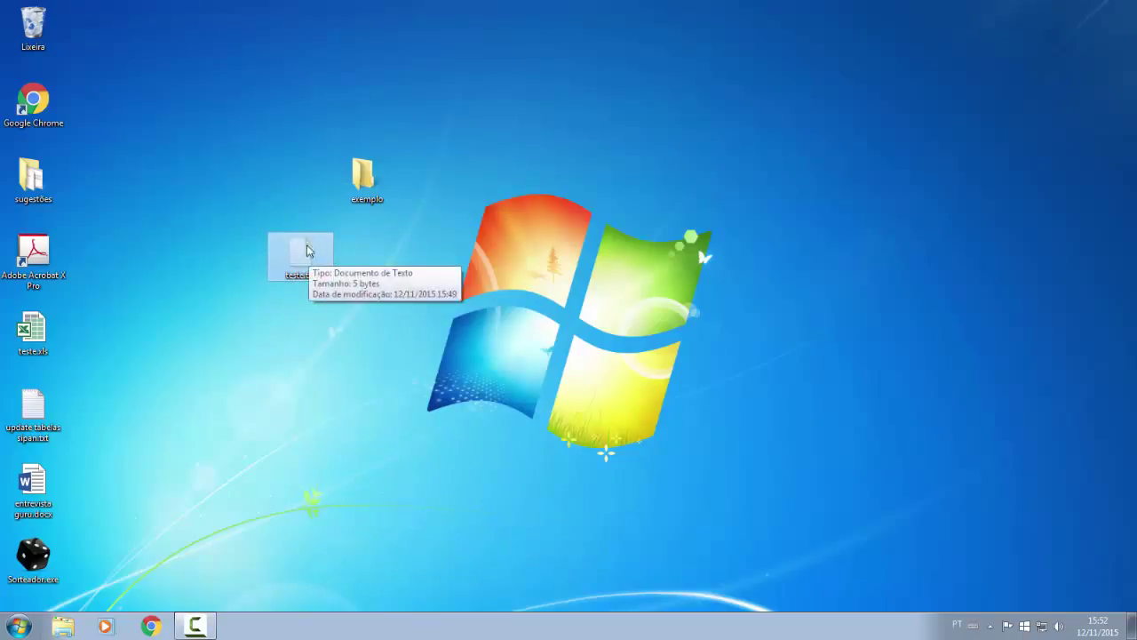
double_click(364, 175)
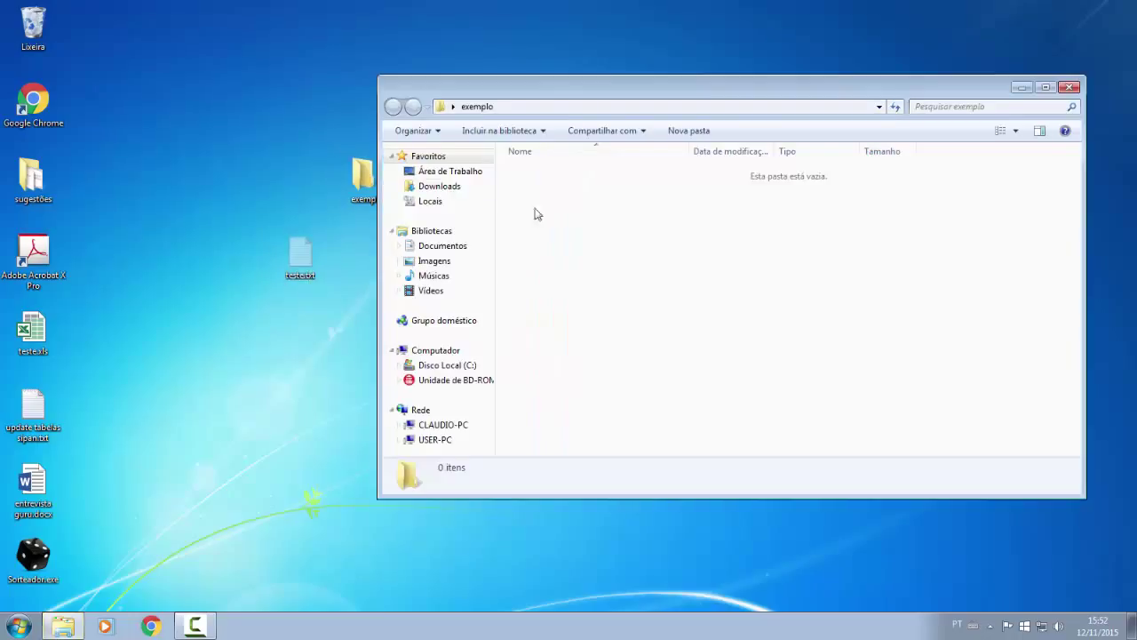
right_click(594, 206)
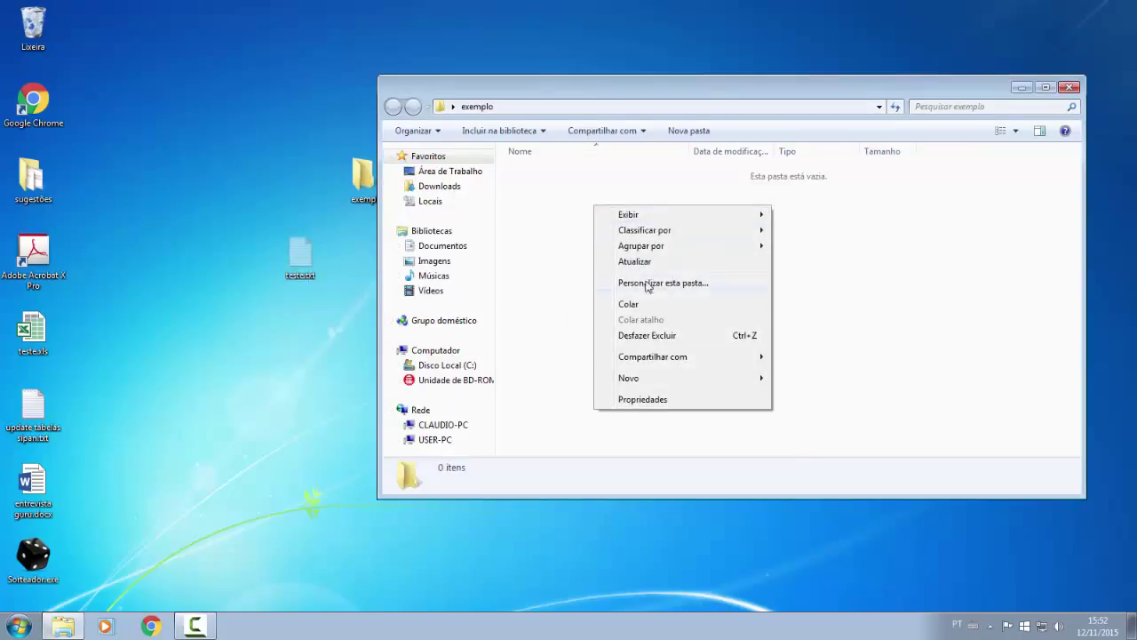
click(648, 306)
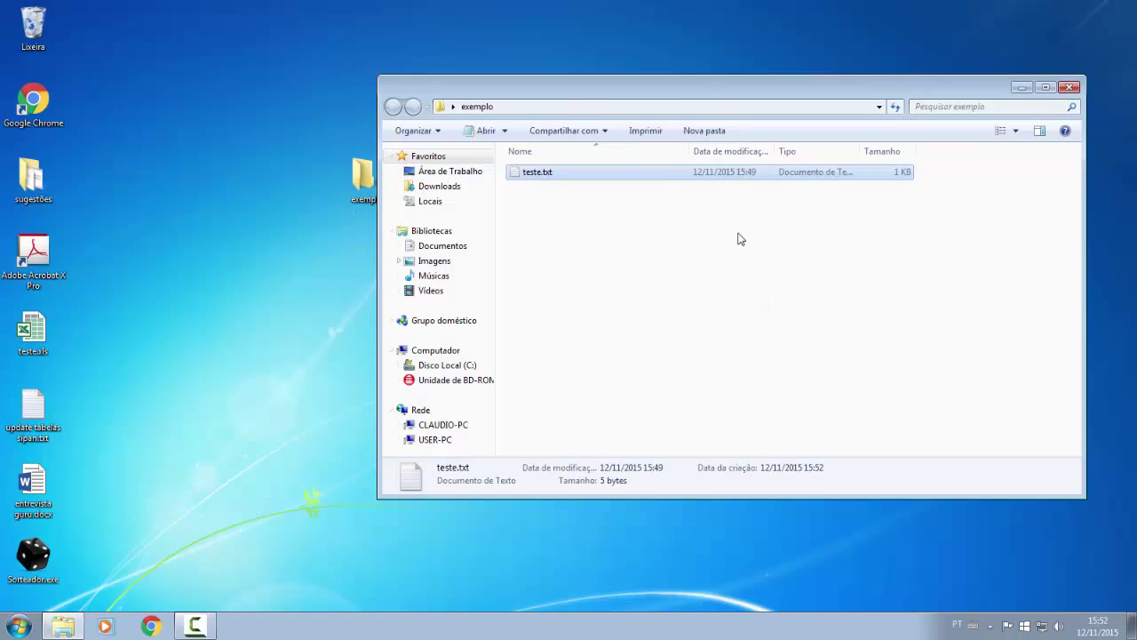
- Move teste.txt from the exemplo folder back onto the desktop, place it near the folder, and close the exemplo window
drag(693, 83, 724, 53)
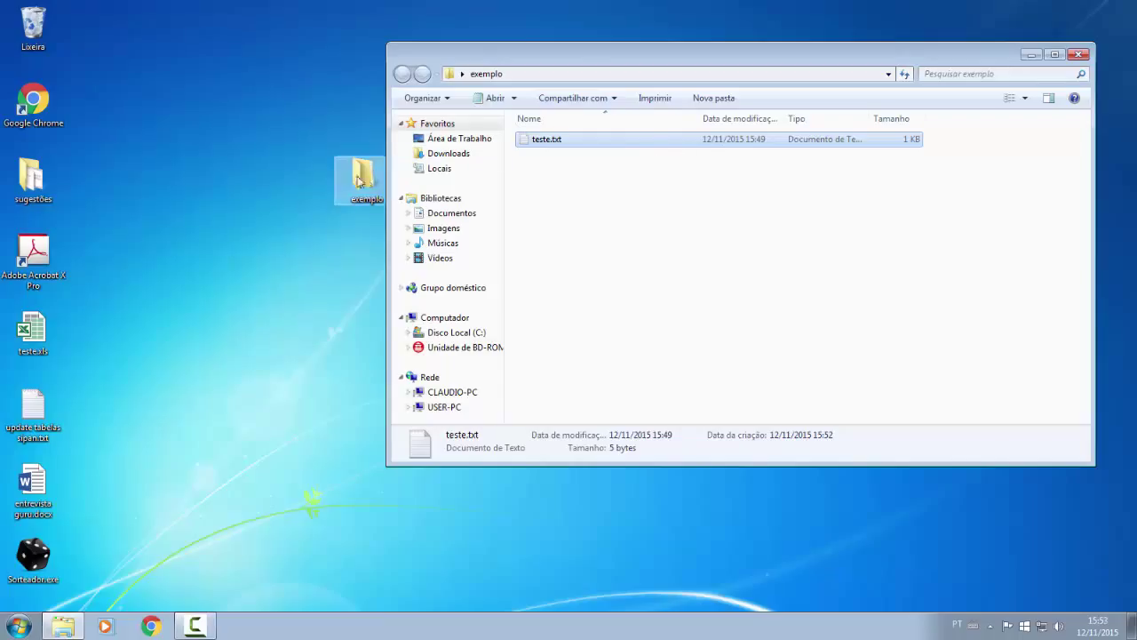
click(283, 199)
key(ctrl+v)
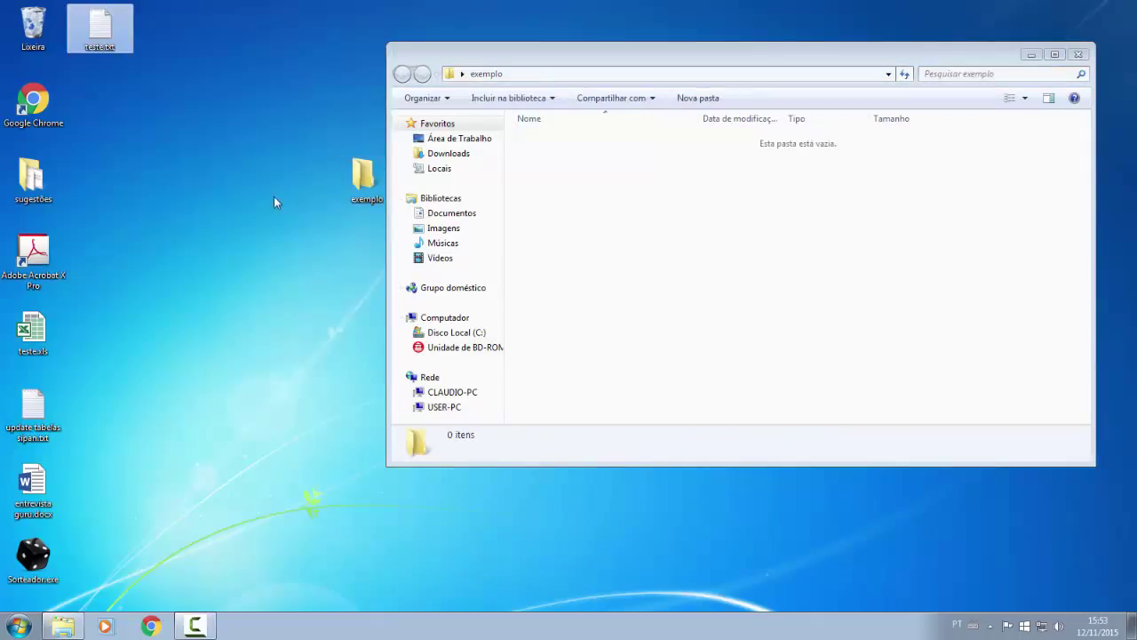
drag(96, 25, 253, 258)
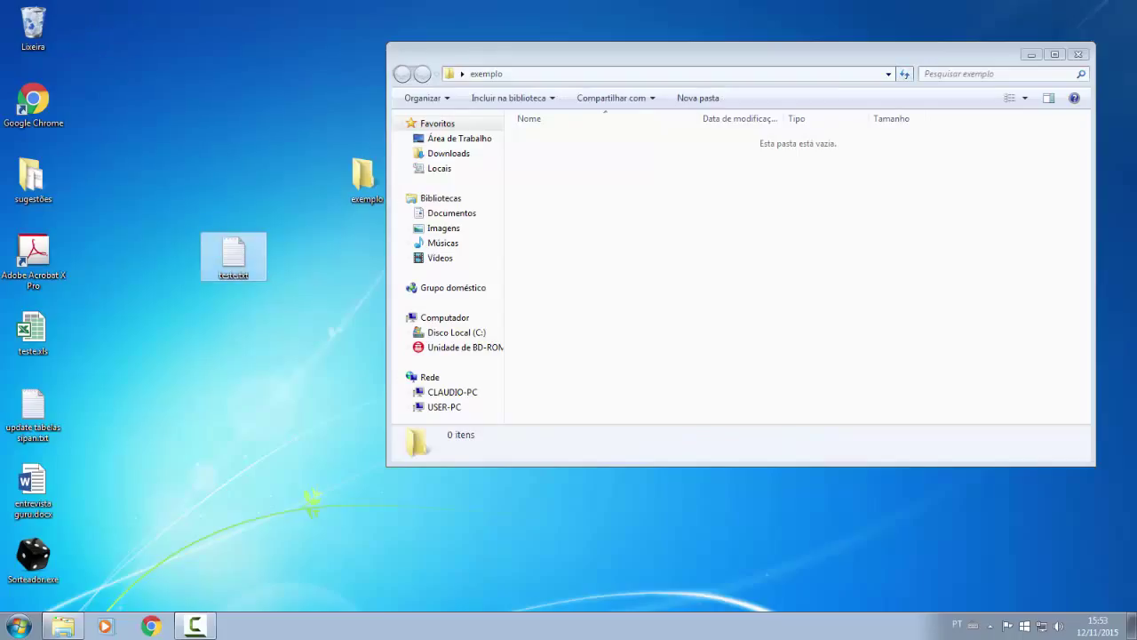
click(1078, 54)
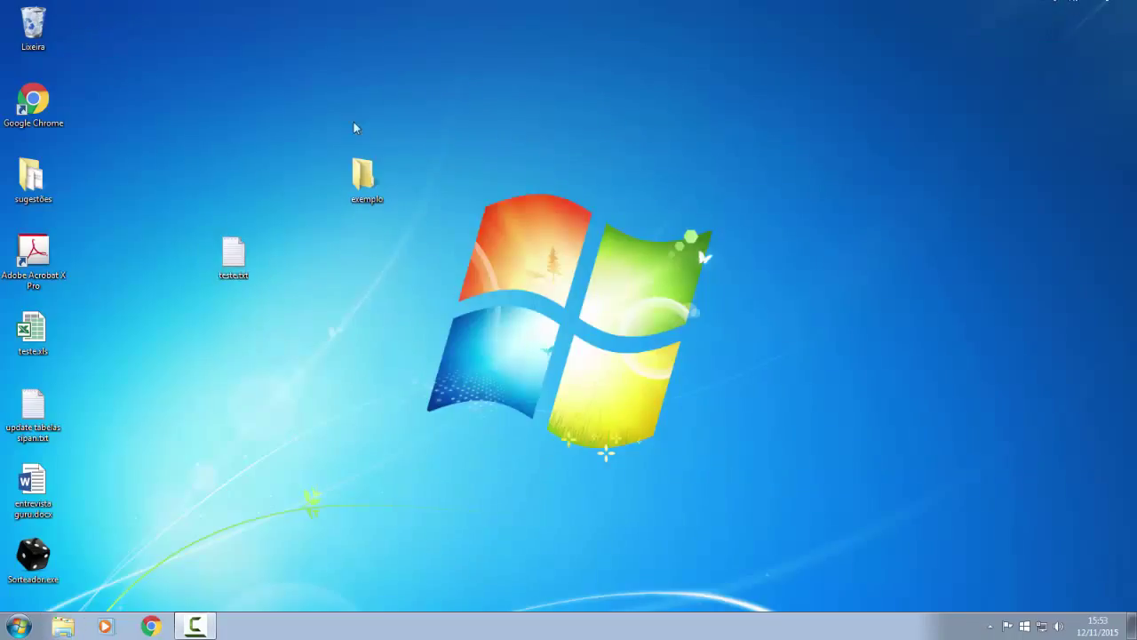
- Copy teste.txt from the desktop, open the exemplo folder and paste the copy there
drag(187, 199, 273, 276)
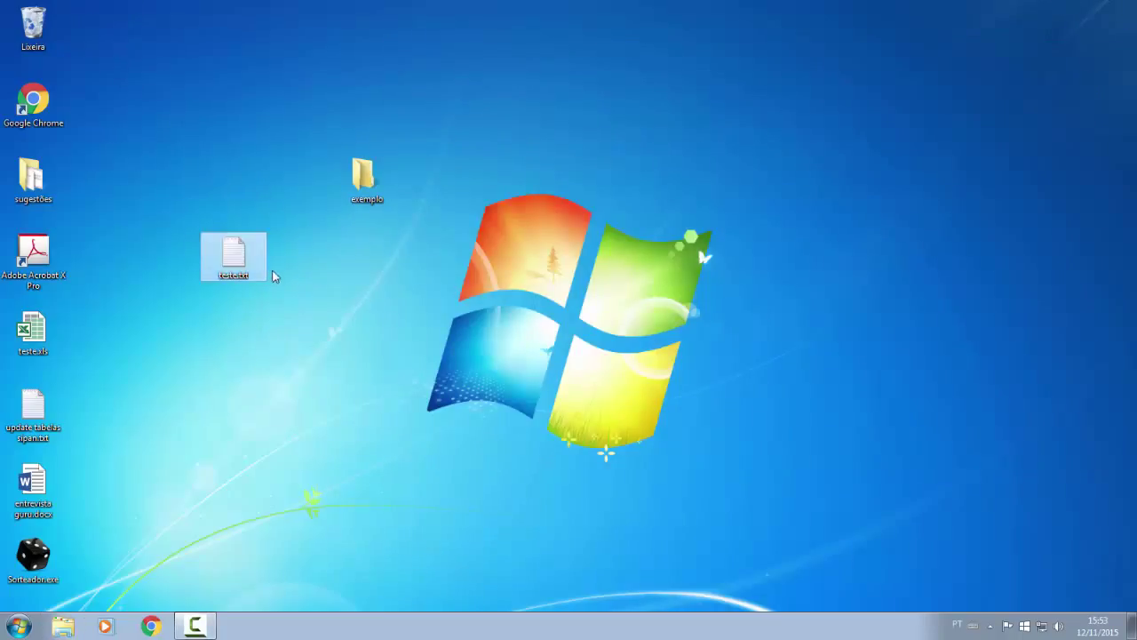
right_click(248, 263)
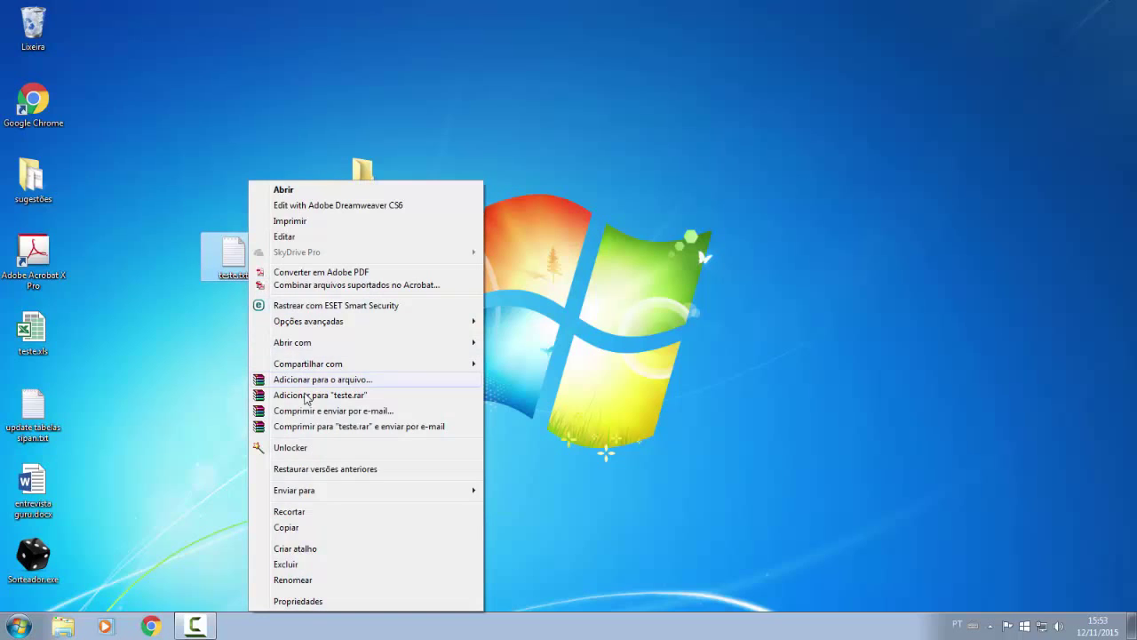
click(334, 529)
double_click(362, 177)
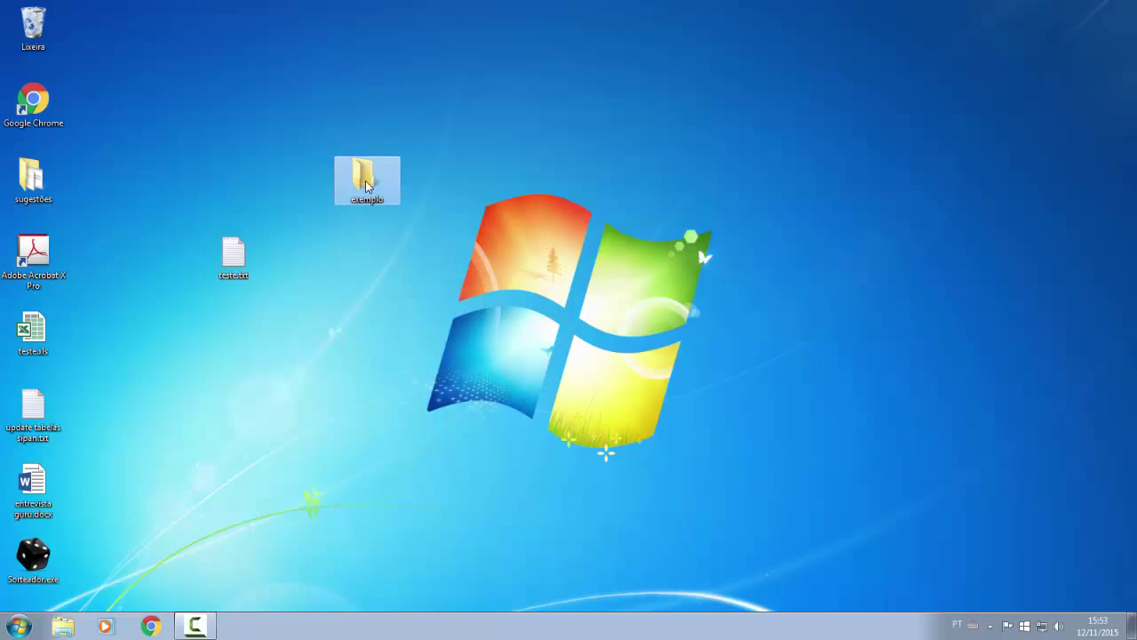
right_click(599, 165)
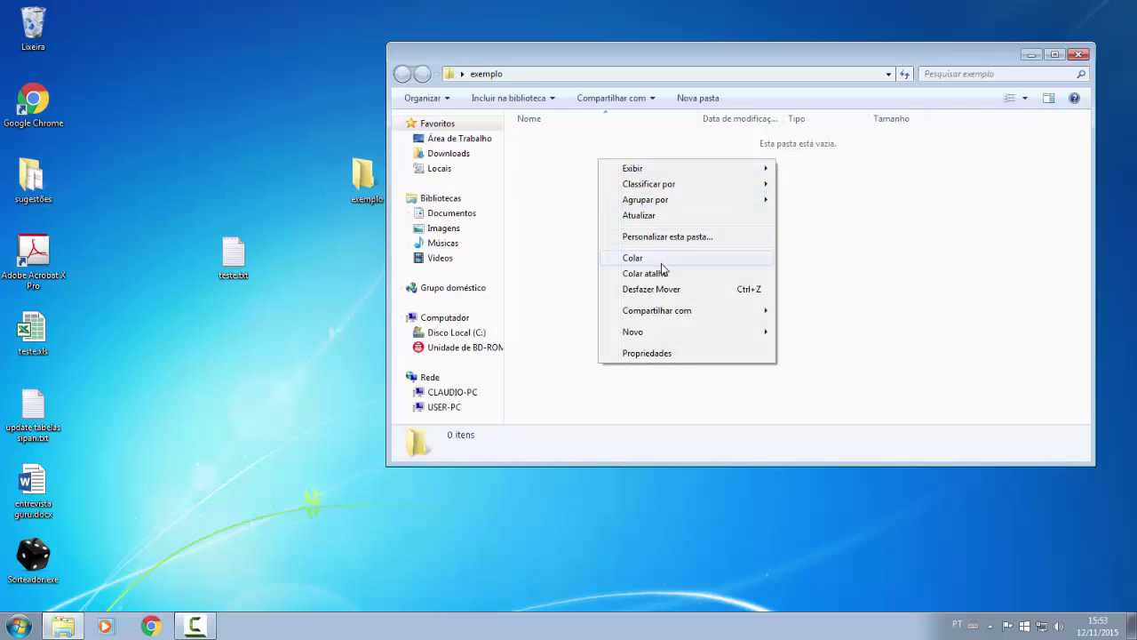
click(662, 259)
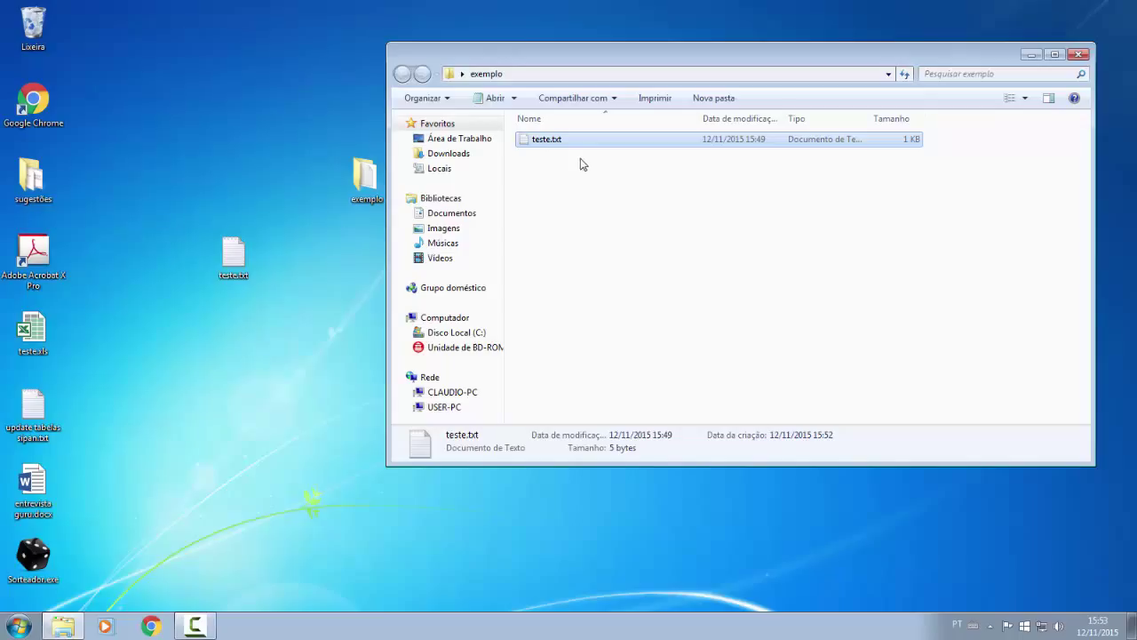
- Permanently delete teste.txt from the exemplo folder, bypassing the Recycle Bin
key(shift+Delete)
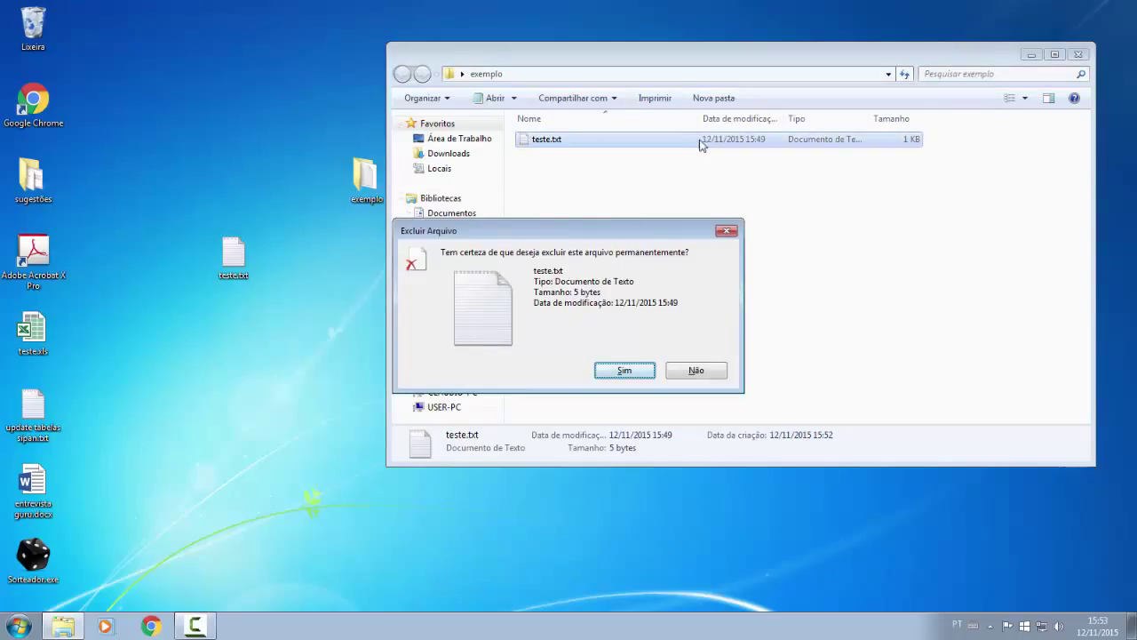
click(622, 371)
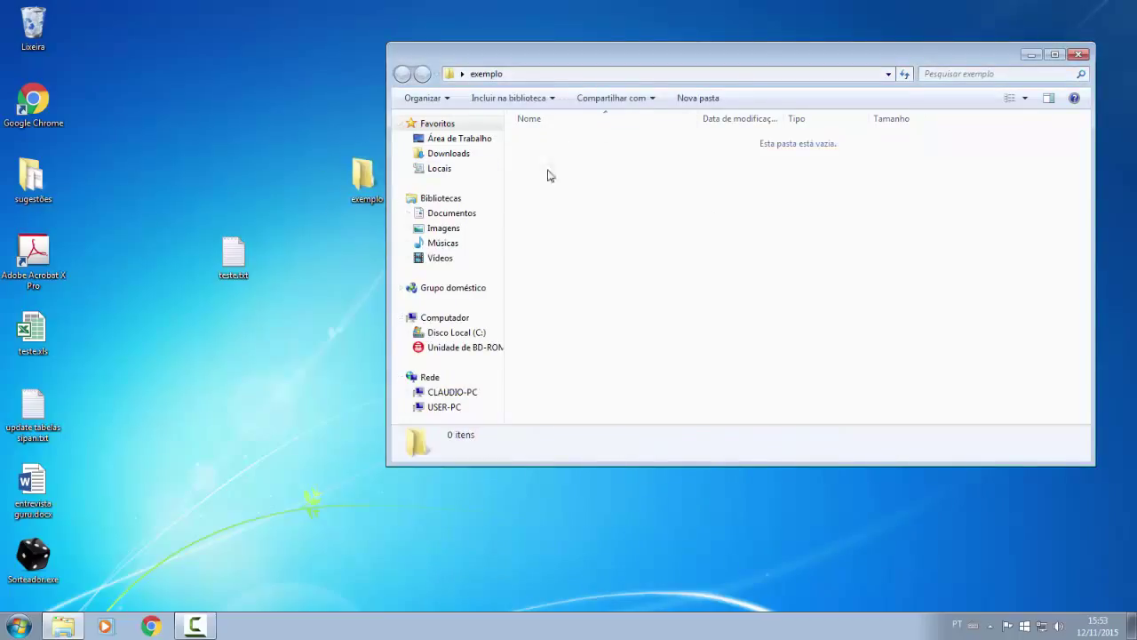
- Cut teste.txt from the desktop, reopen the exemplo folder and paste the file into it
drag(172, 192, 259, 286)
right_click(241, 267)
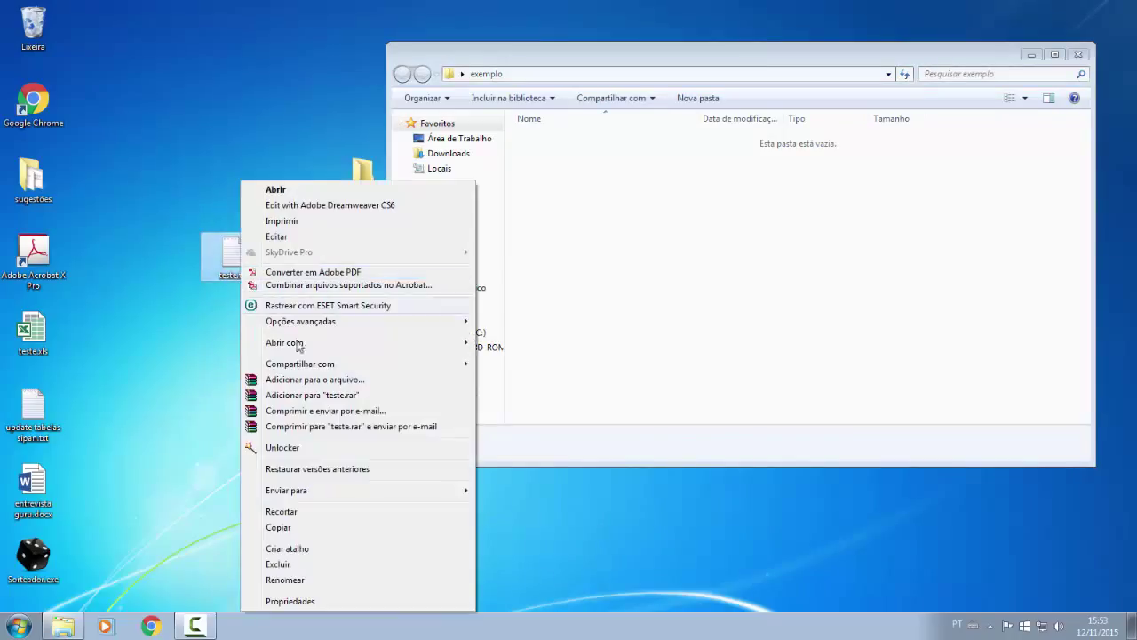
click(300, 514)
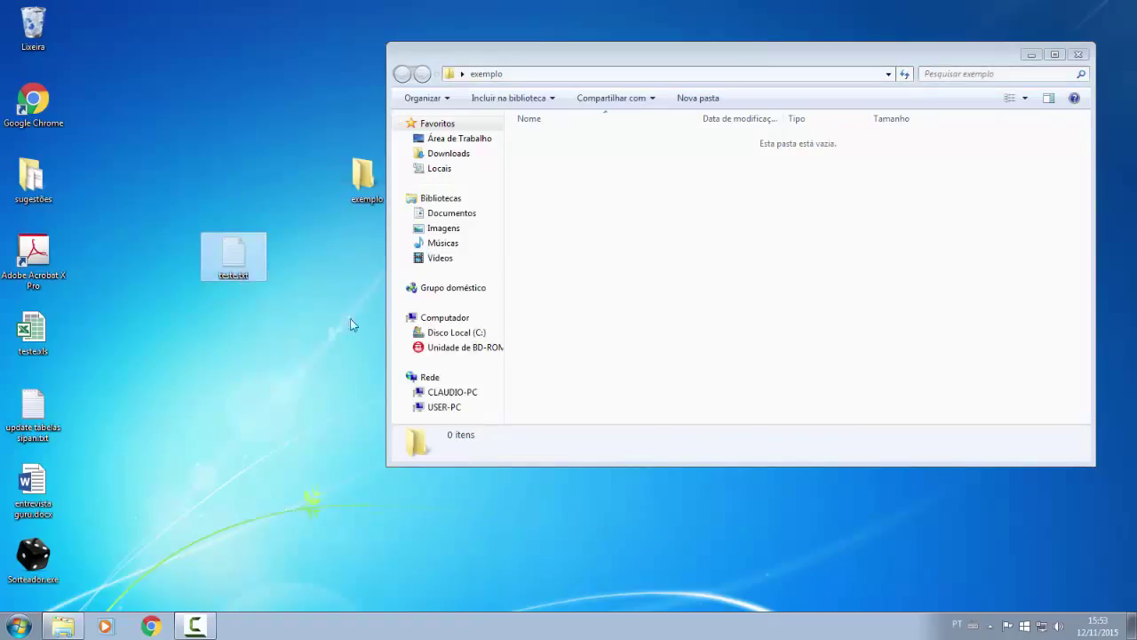
click(574, 189)
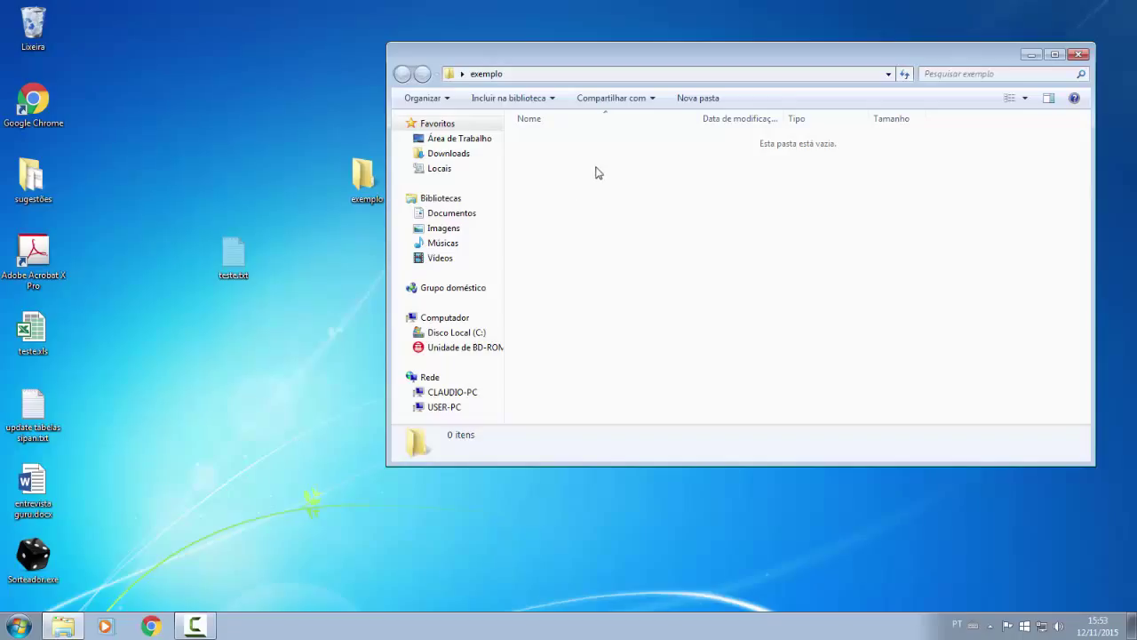
click(1079, 54)
double_click(363, 182)
right_click(650, 205)
click(692, 301)
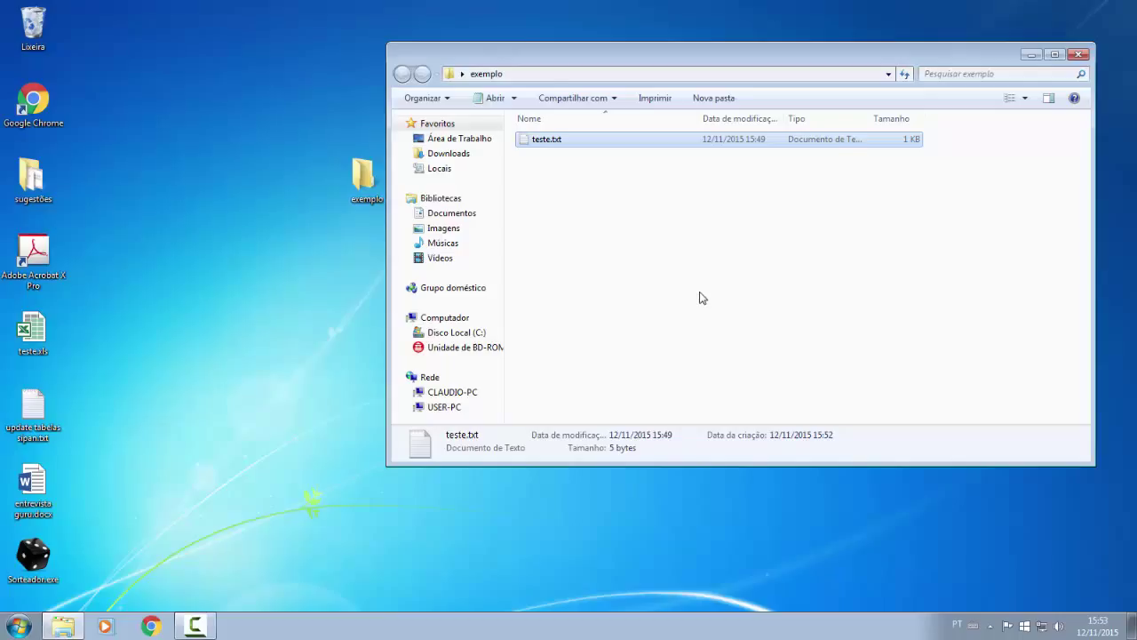
- Undo the last file move and place teste.txt below and beside the exemplo folder on the desktop
key(ctrl+z)
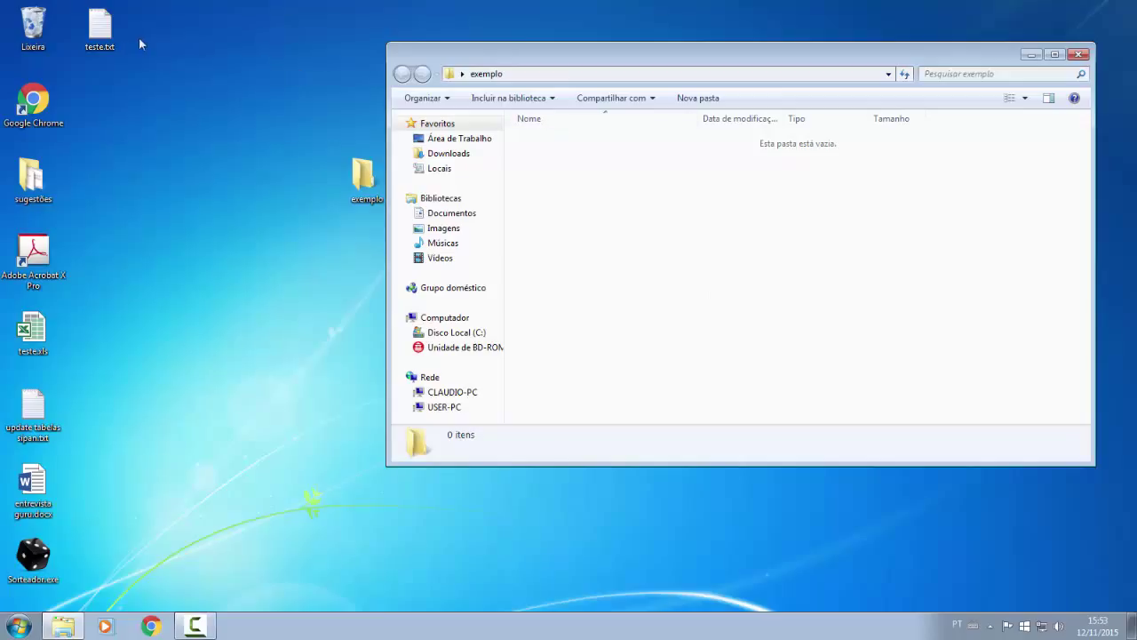
drag(105, 31, 258, 237)
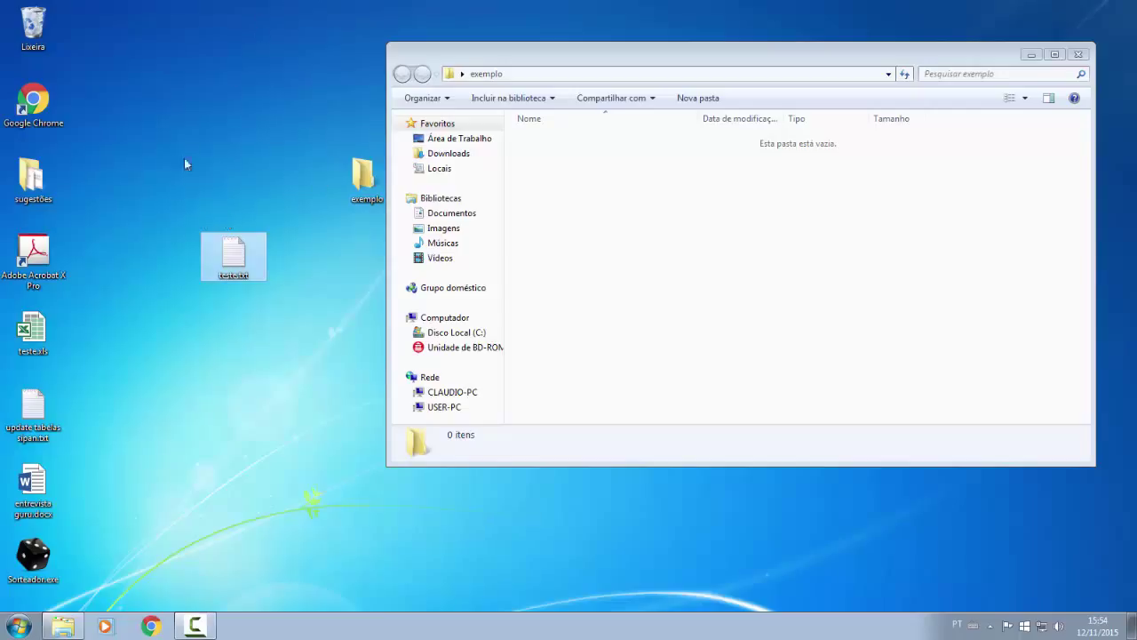
- Cut teste.txt, paste it onto an empty spot of the desktop, and close the exemplo window
right_click(242, 249)
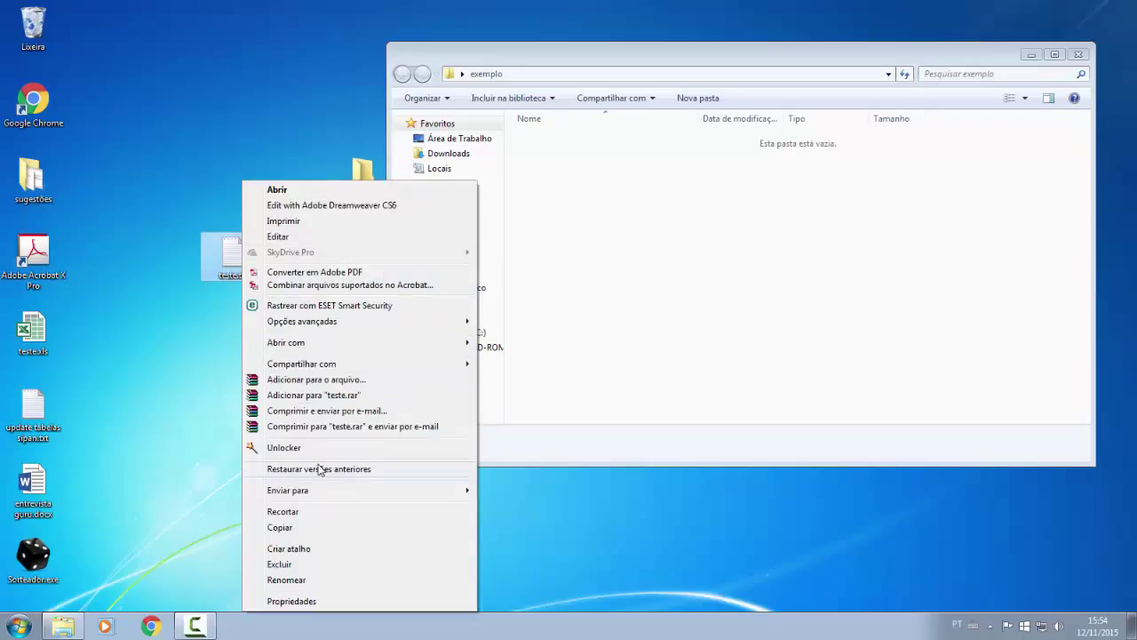
click(317, 511)
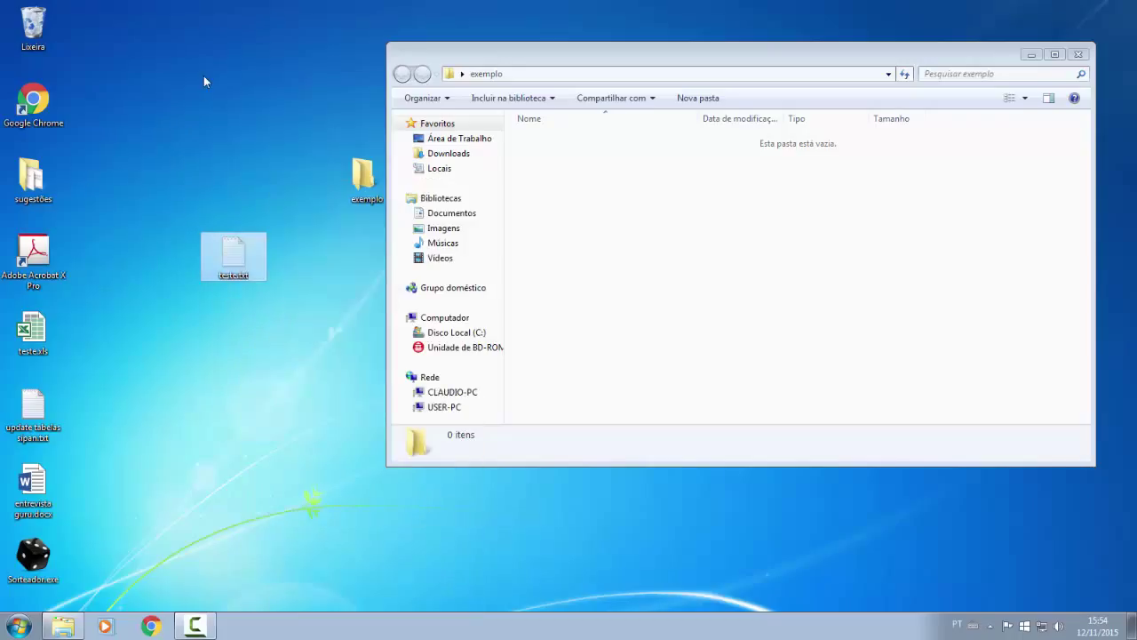
right_click(191, 29)
click(229, 95)
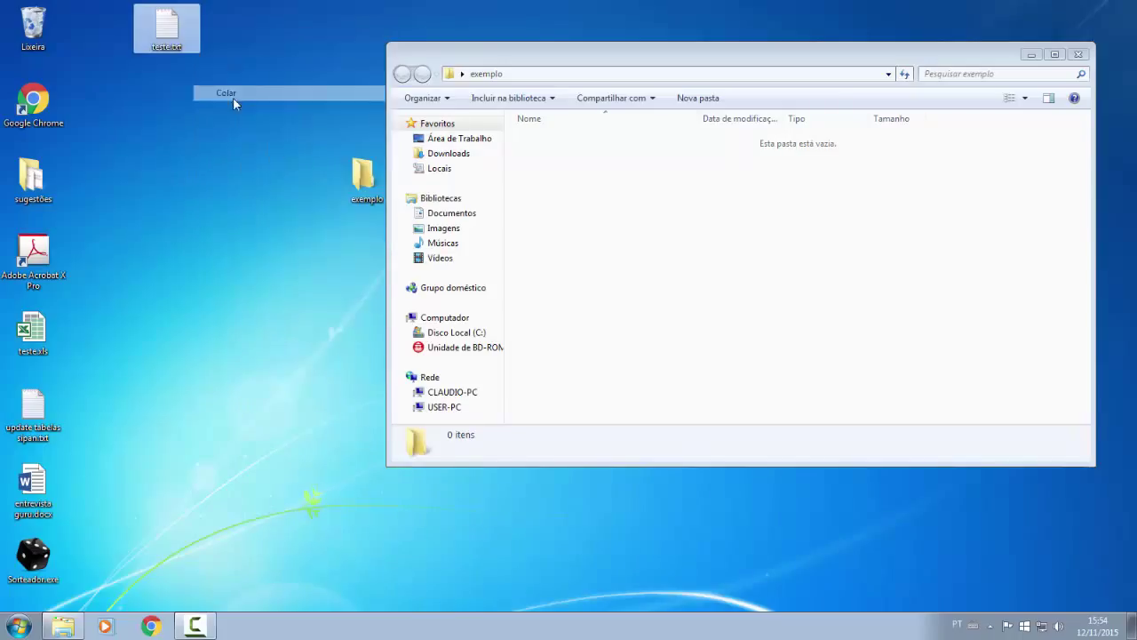
click(1076, 53)
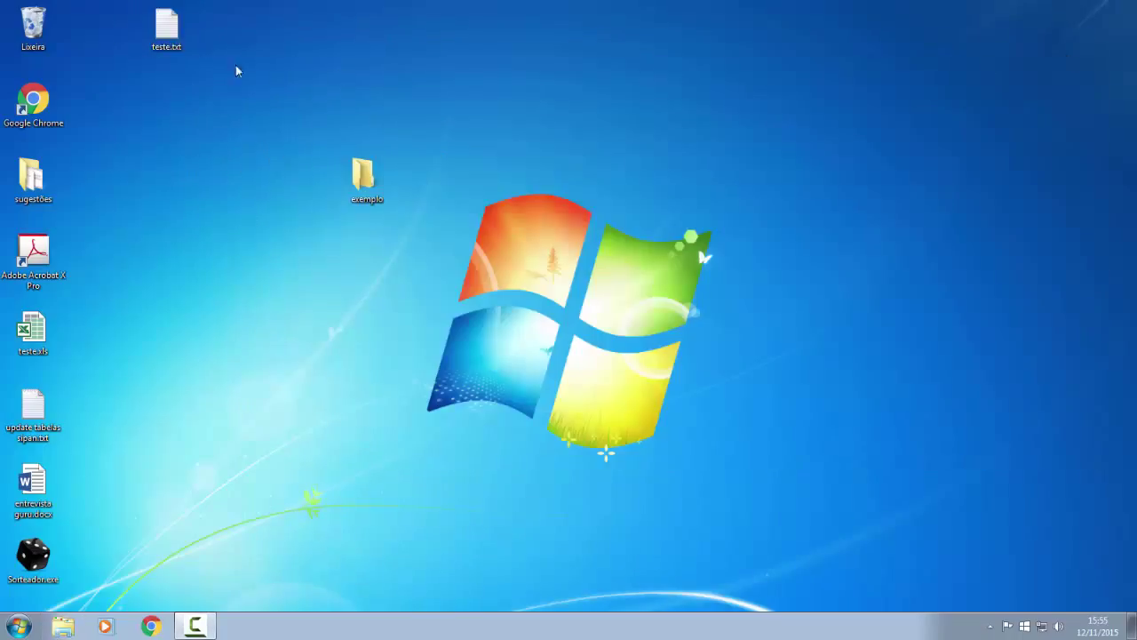
- Place teste.txt beside the exemplo folder, cut it and paste it inside that folder
drag(166, 27, 233, 177)
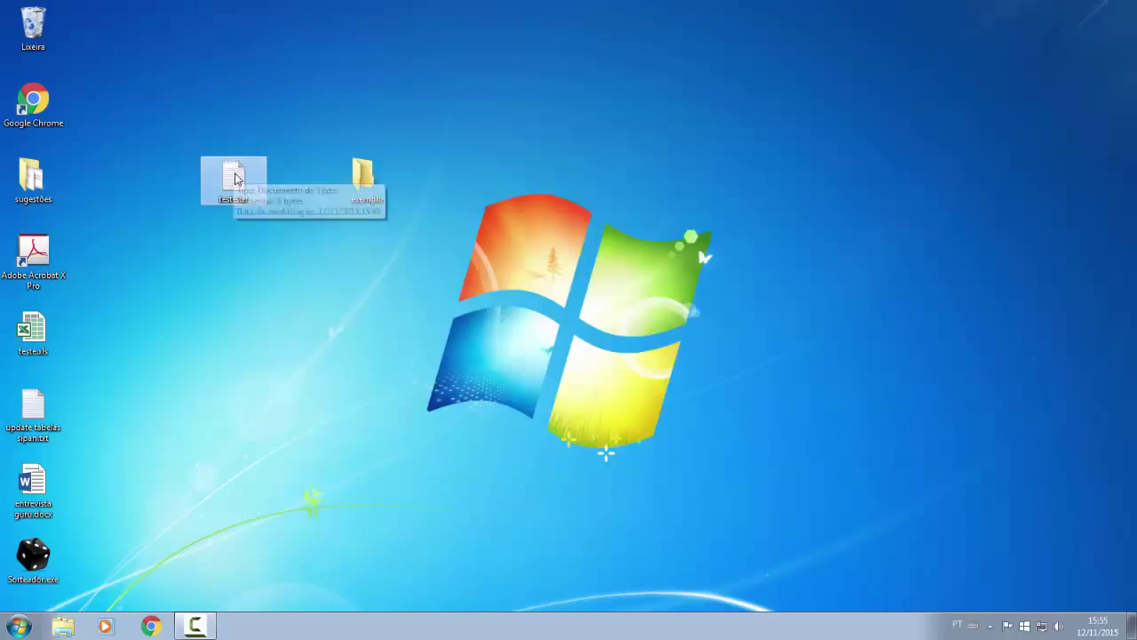
drag(240, 188, 337, 190)
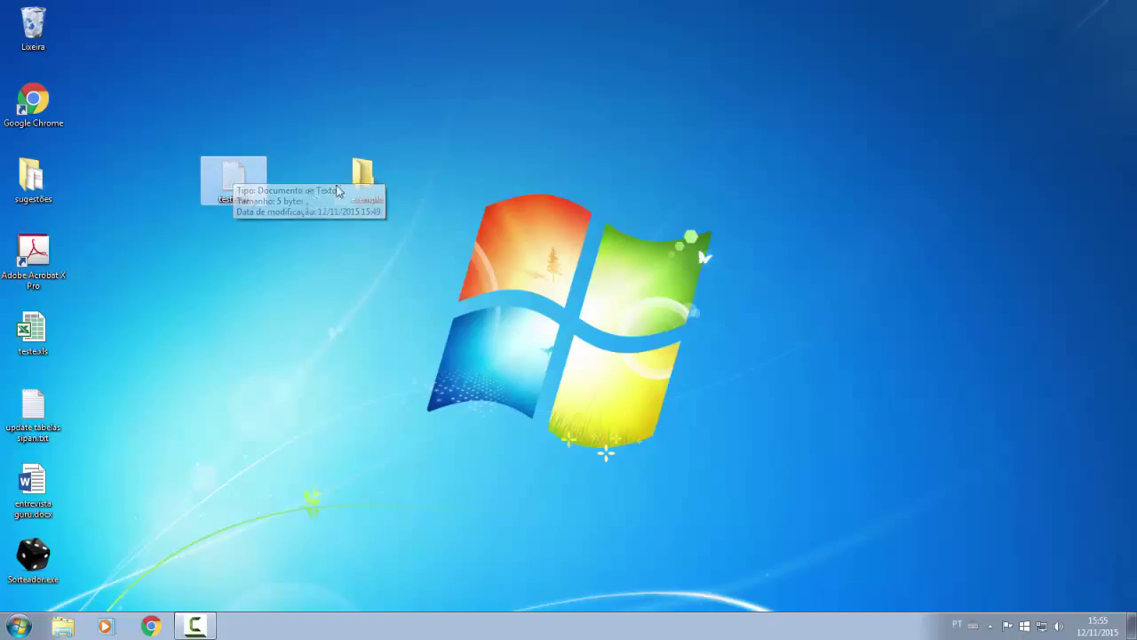
double_click(360, 183)
right_click(596, 219)
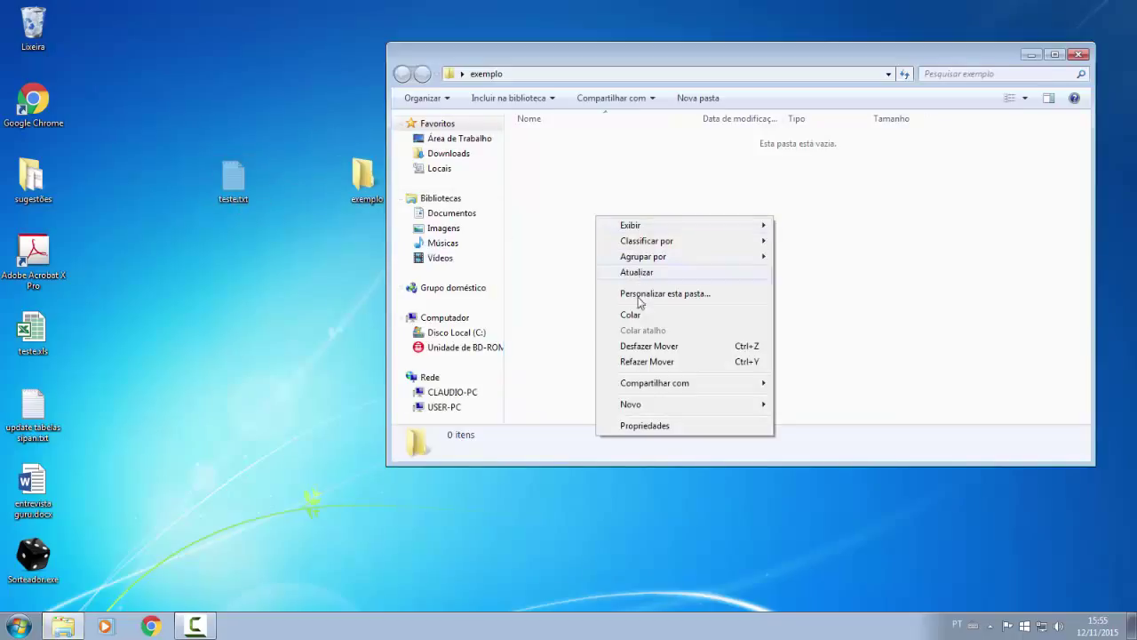
click(633, 316)
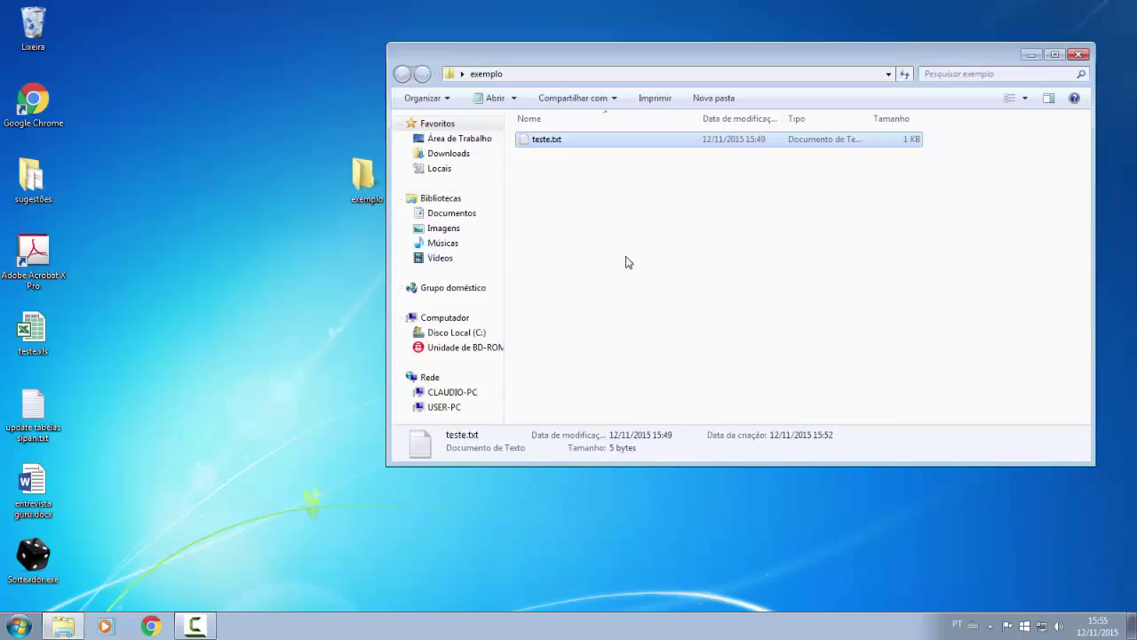
- Try to paste the cut teste.txt a second time into the exemplo folder
drag(584, 188, 525, 129)
click(575, 257)
right_click(590, 214)
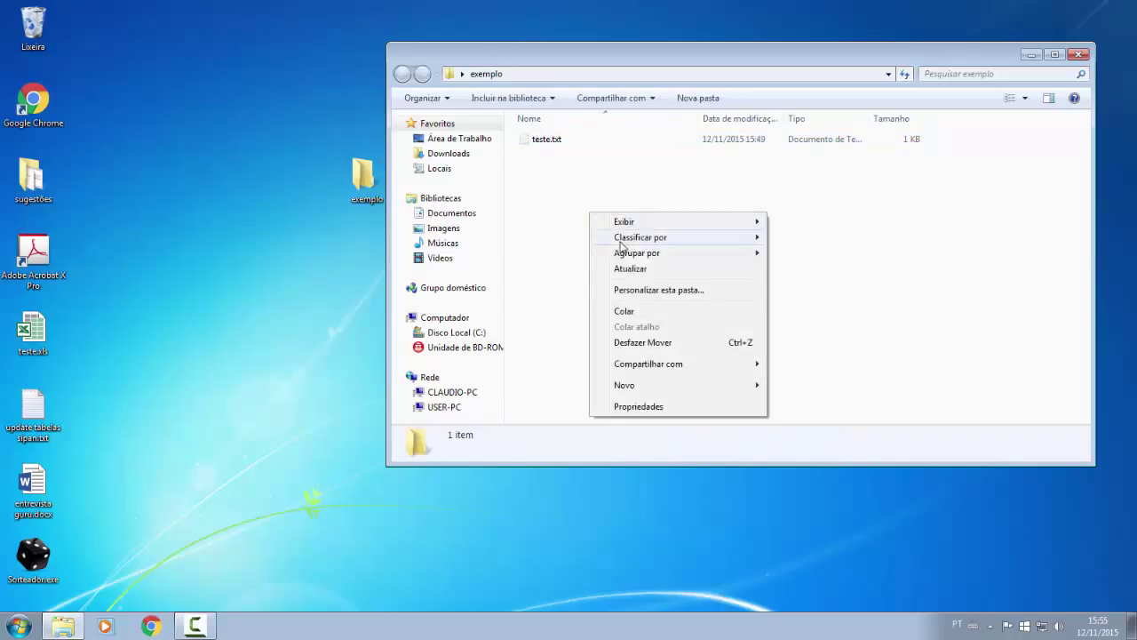
click(642, 312)
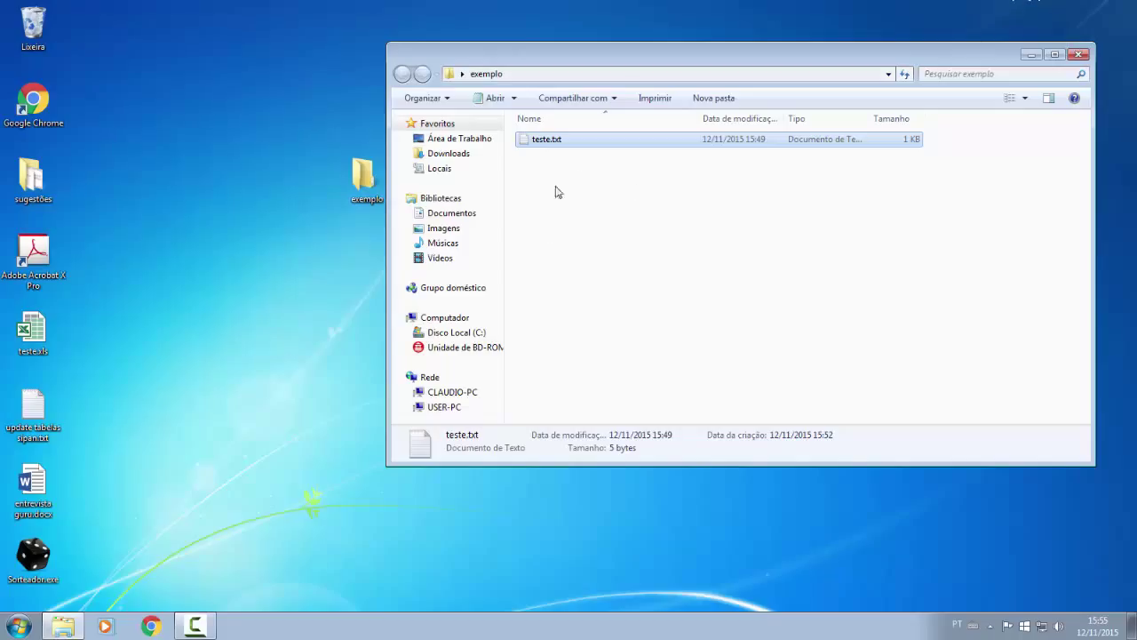
- Open Bloco de Notas and write "teste 2" in a new document
click(10, 624)
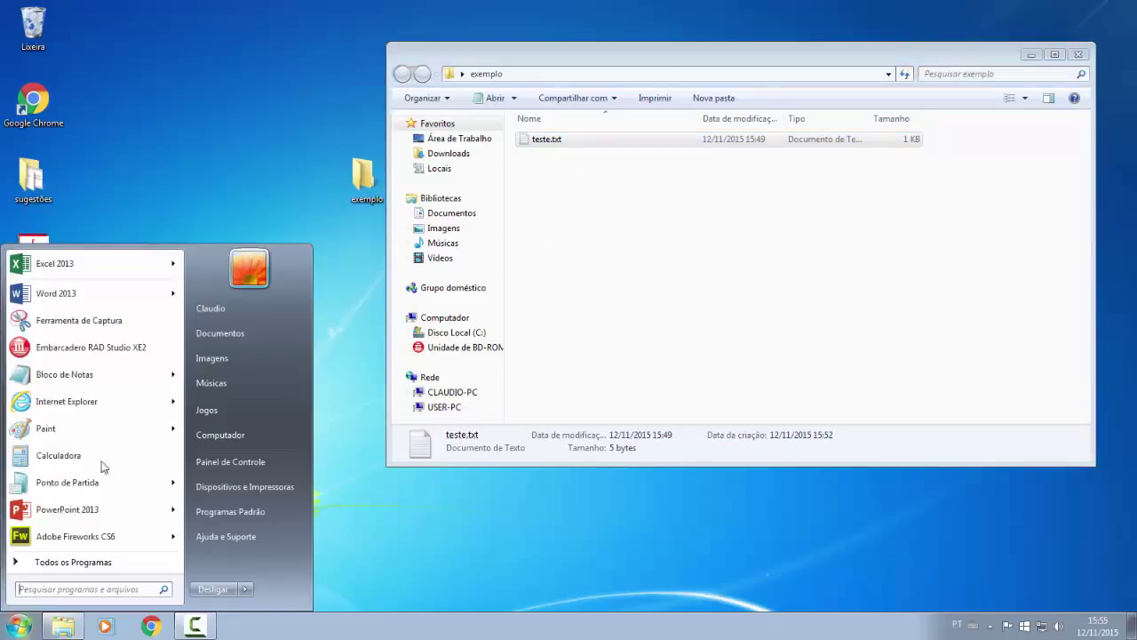
click(132, 373)
text(tste)
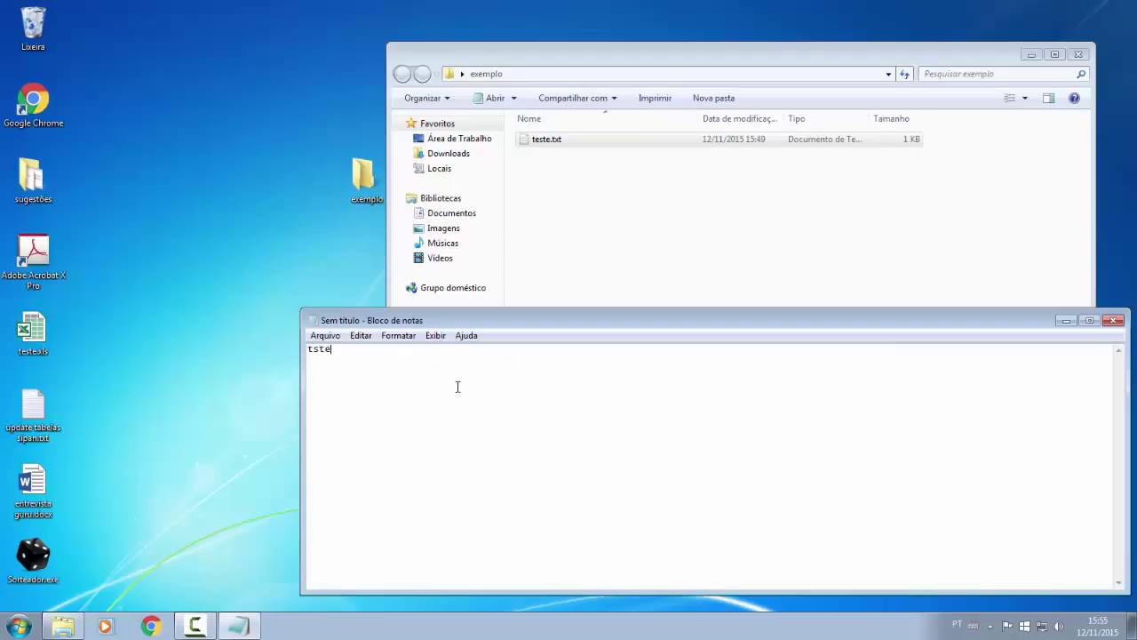
key(Left)
key(Left)
key(Left)
text(e)
- Save the document as teste2 inside the exemplo folder on the desktop and close Bloco de Notas
click(325, 335)
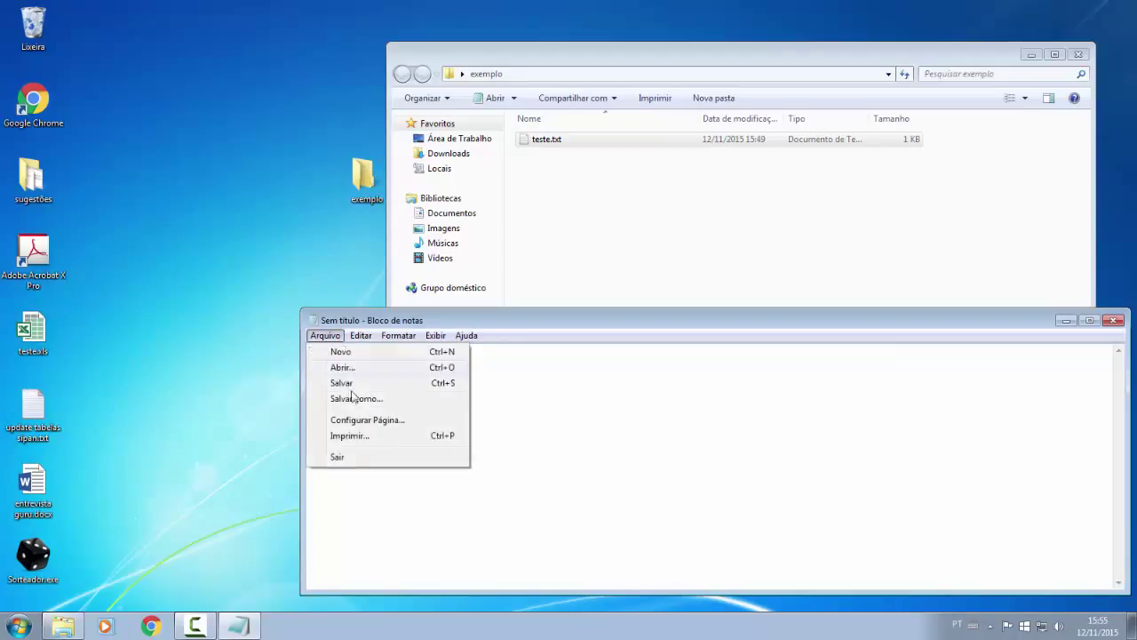
click(351, 399)
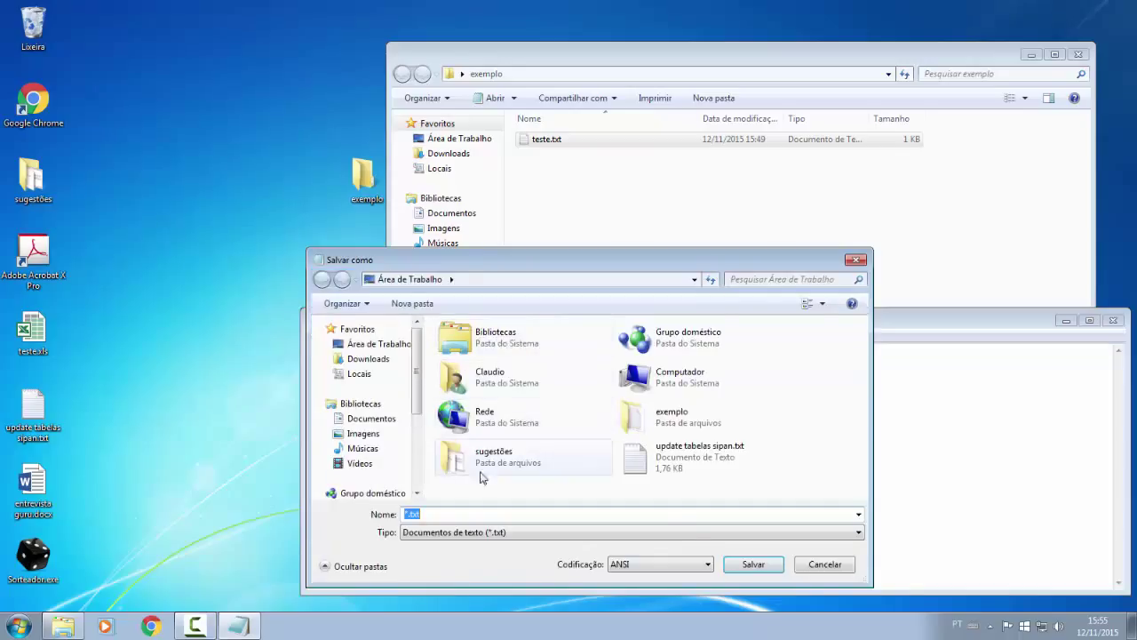
double_click(620, 425)
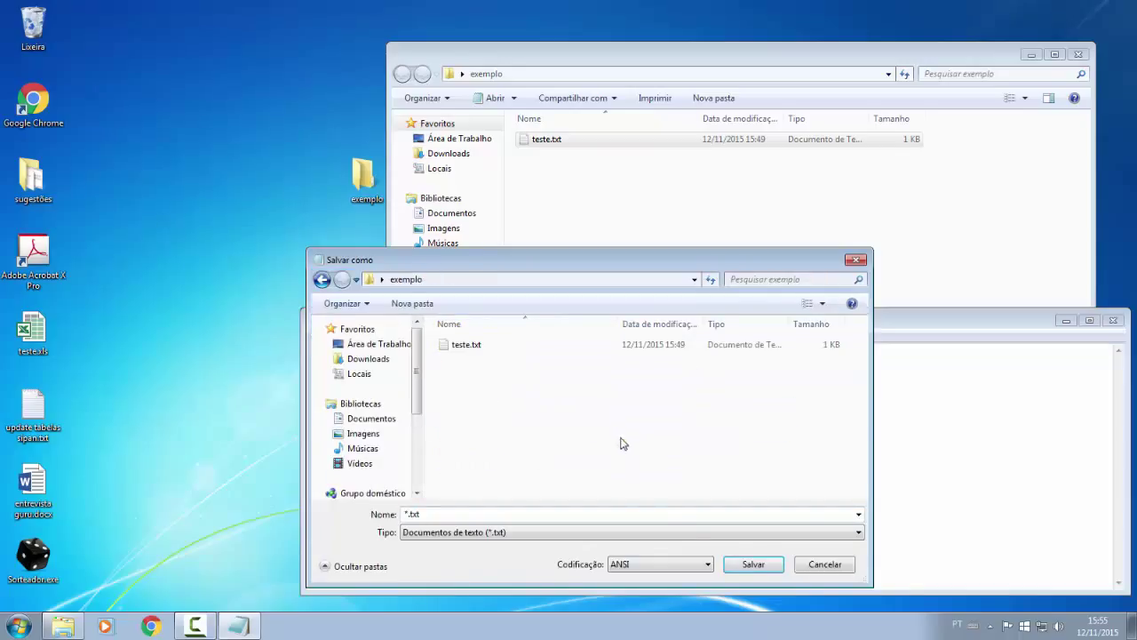
click(629, 530)
click(628, 530)
click(632, 518)
text(teste2)
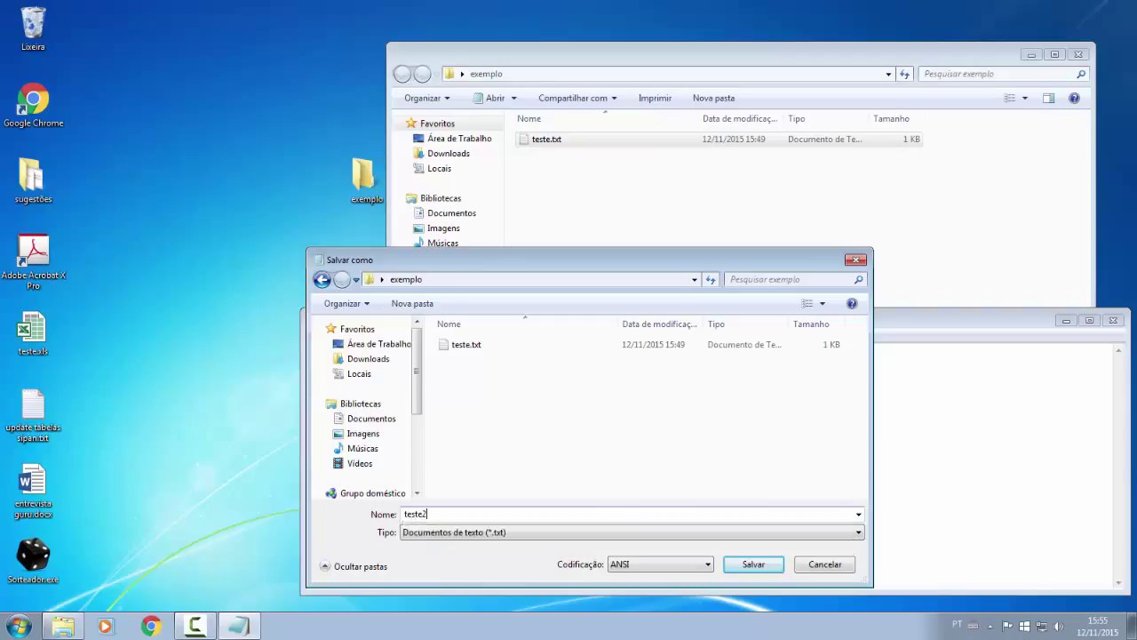
key(Return)
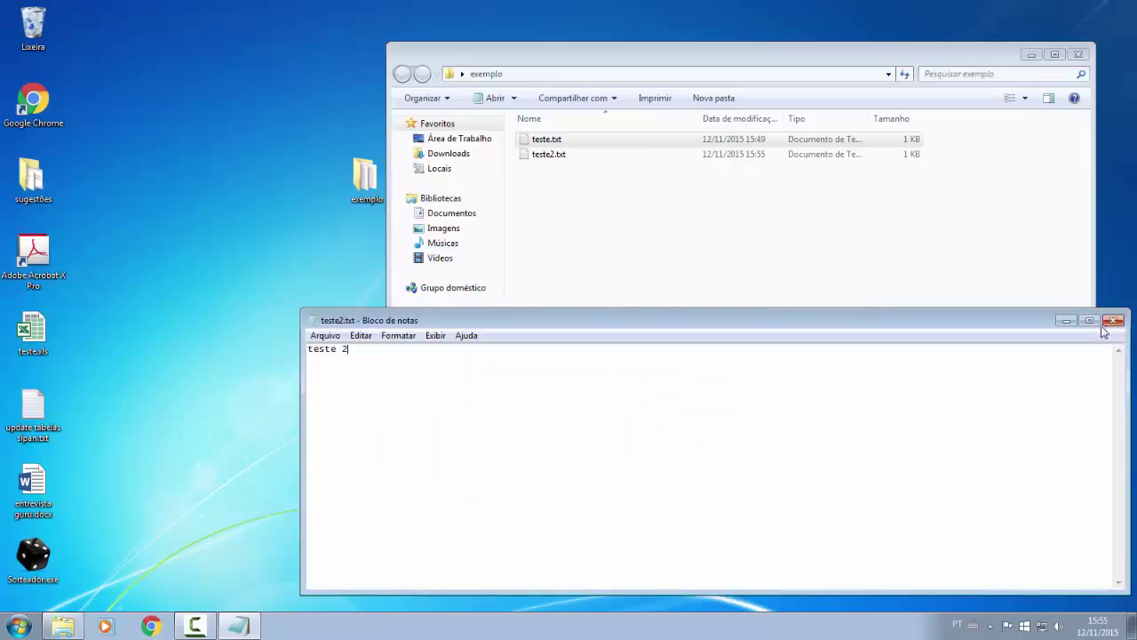
click(1114, 319)
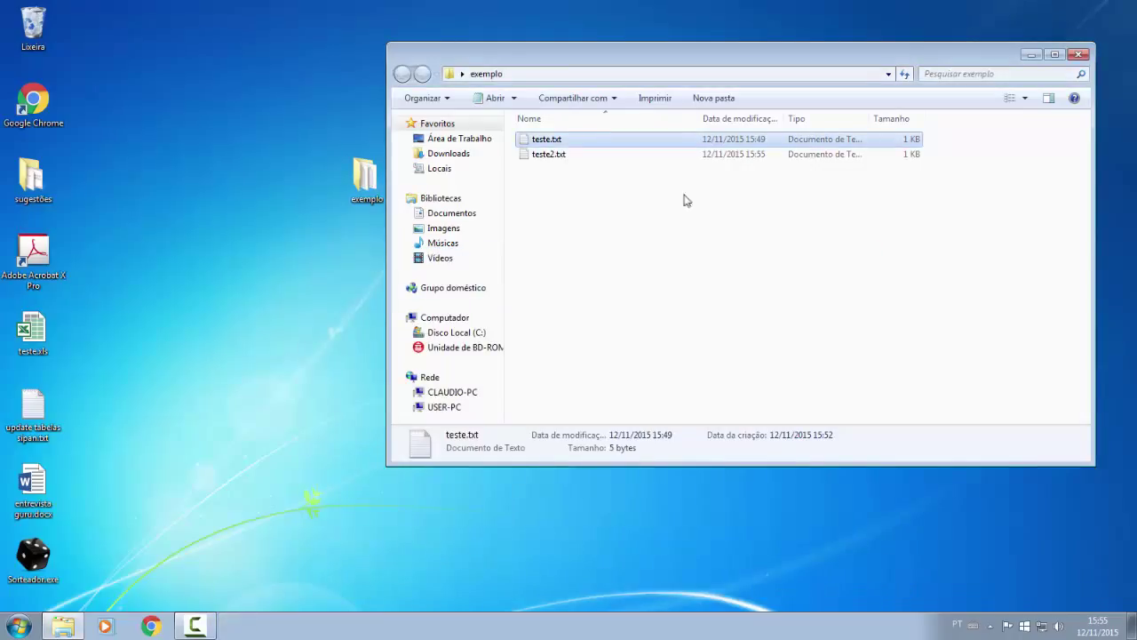
- Copy only teste.txt from the exemplo folder
click(573, 140)
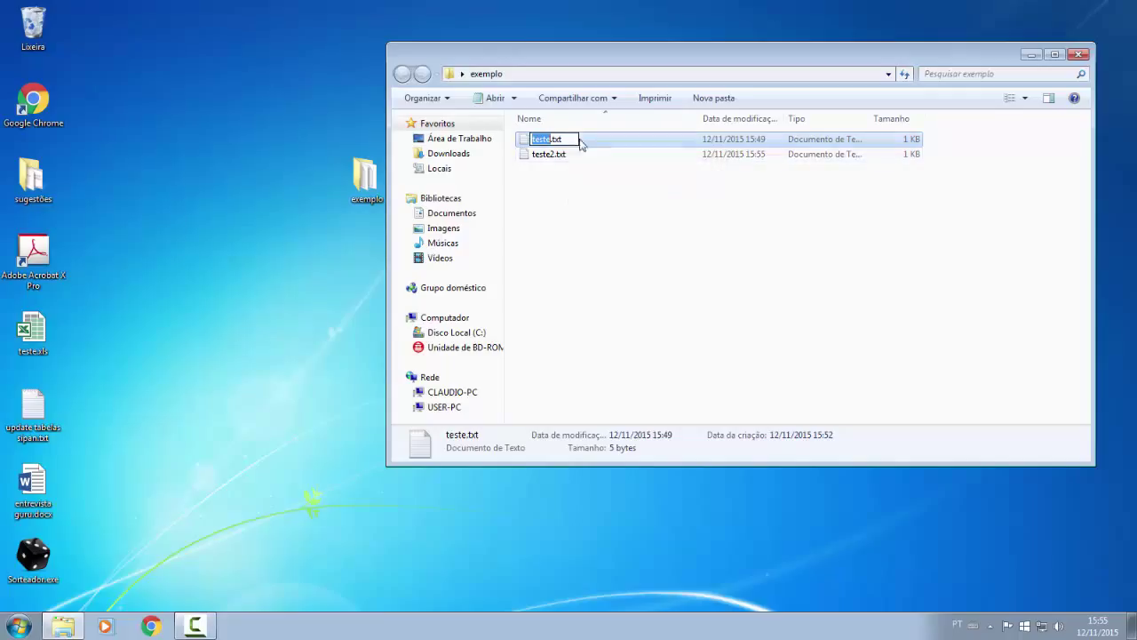
click(621, 211)
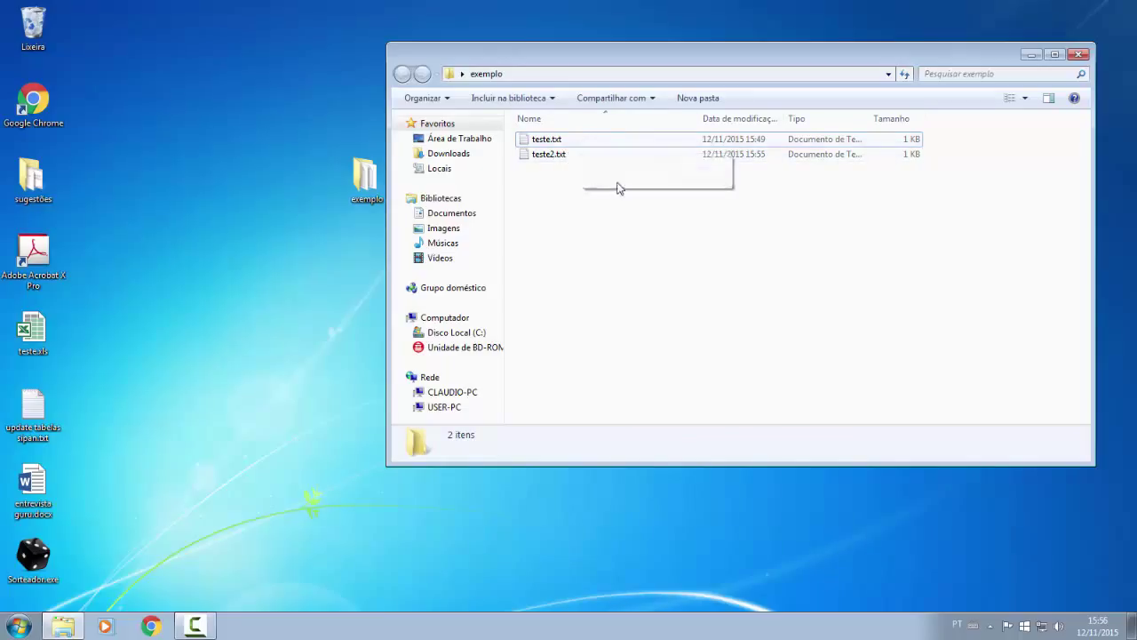
click(608, 146)
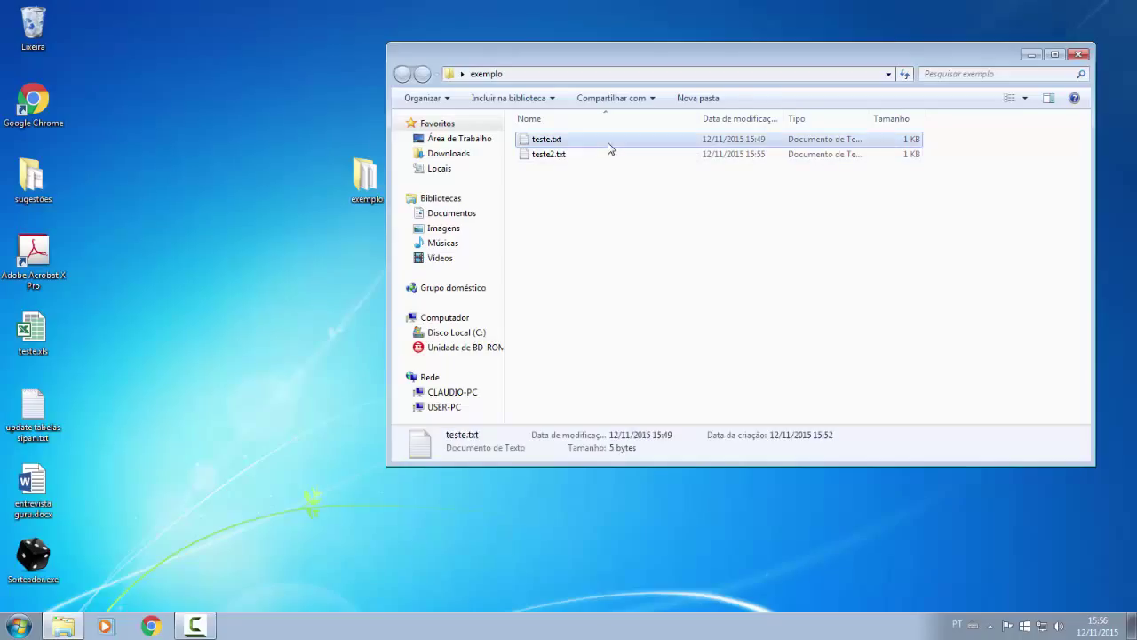
right_click(608, 145)
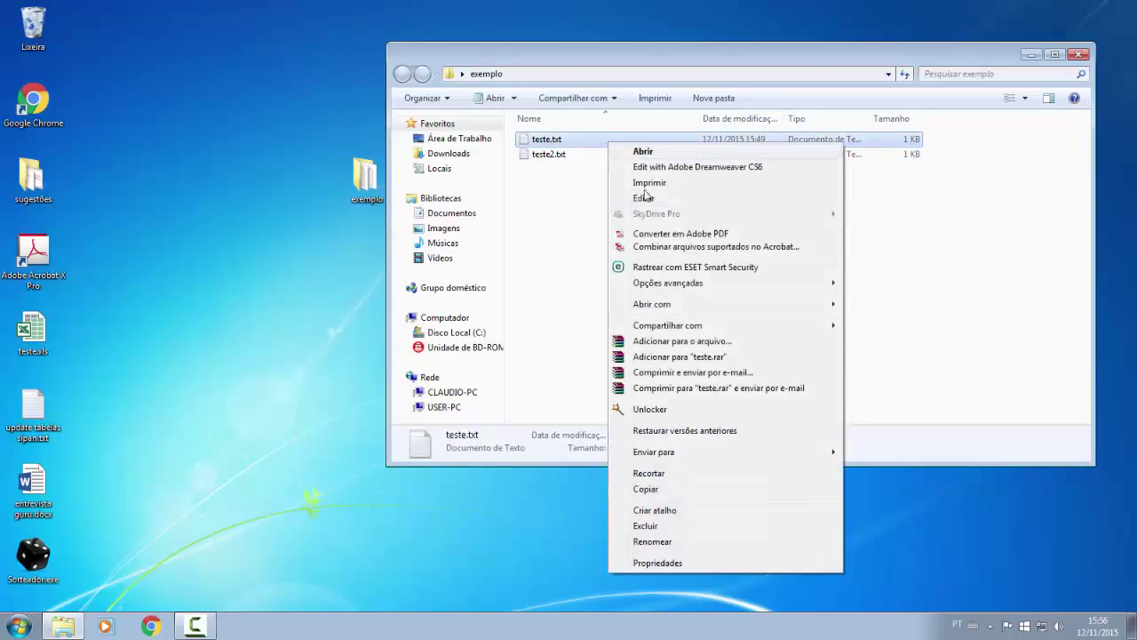
click(661, 489)
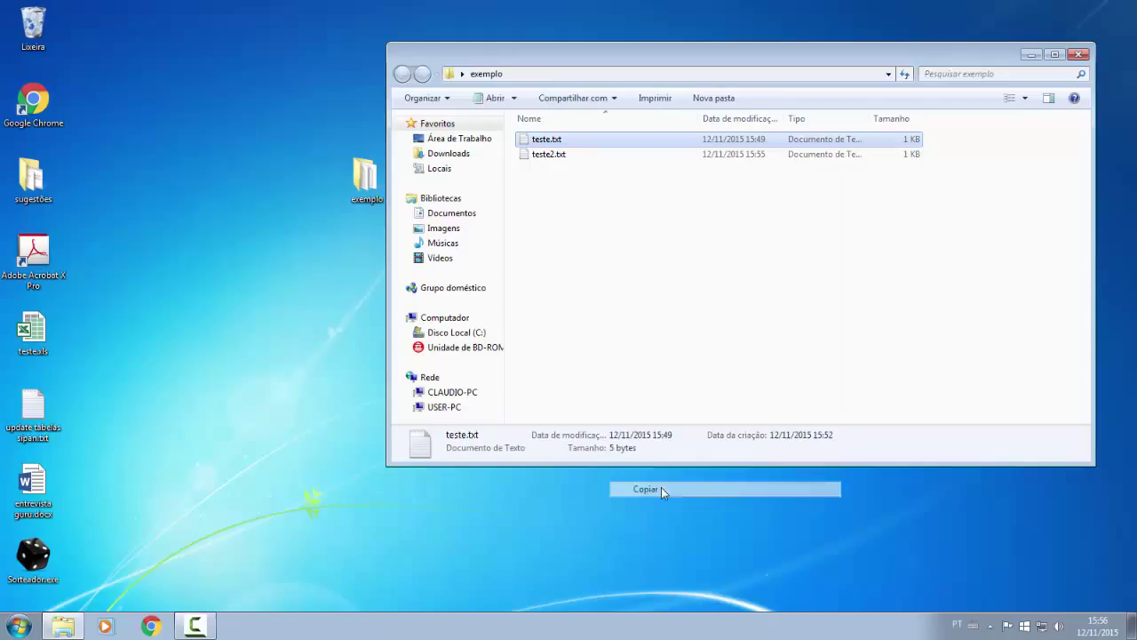
- Copy teste2.txt from the exemplo folder and paste it onto an empty spot of the desktop
click(566, 198)
click(554, 155)
right_click(555, 154)
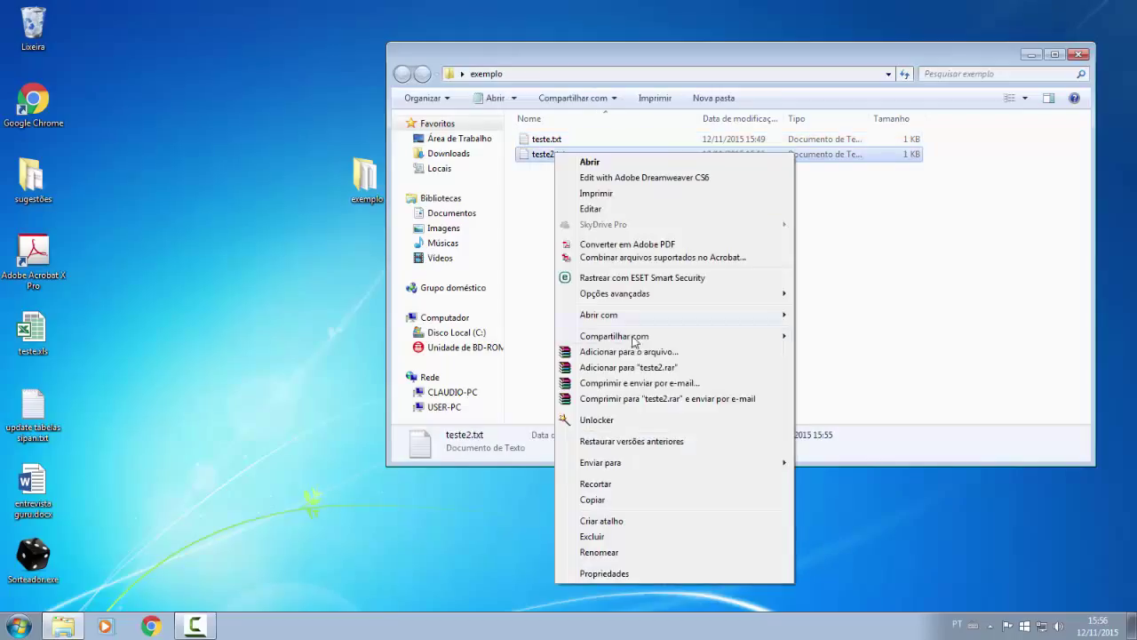
click(625, 500)
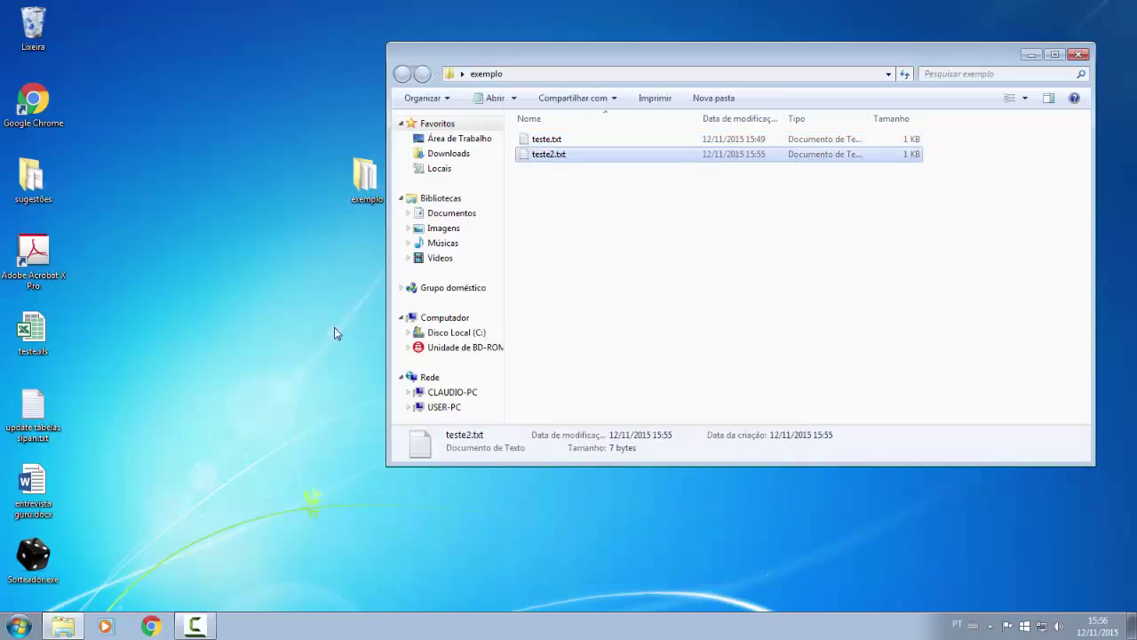
click(236, 254)
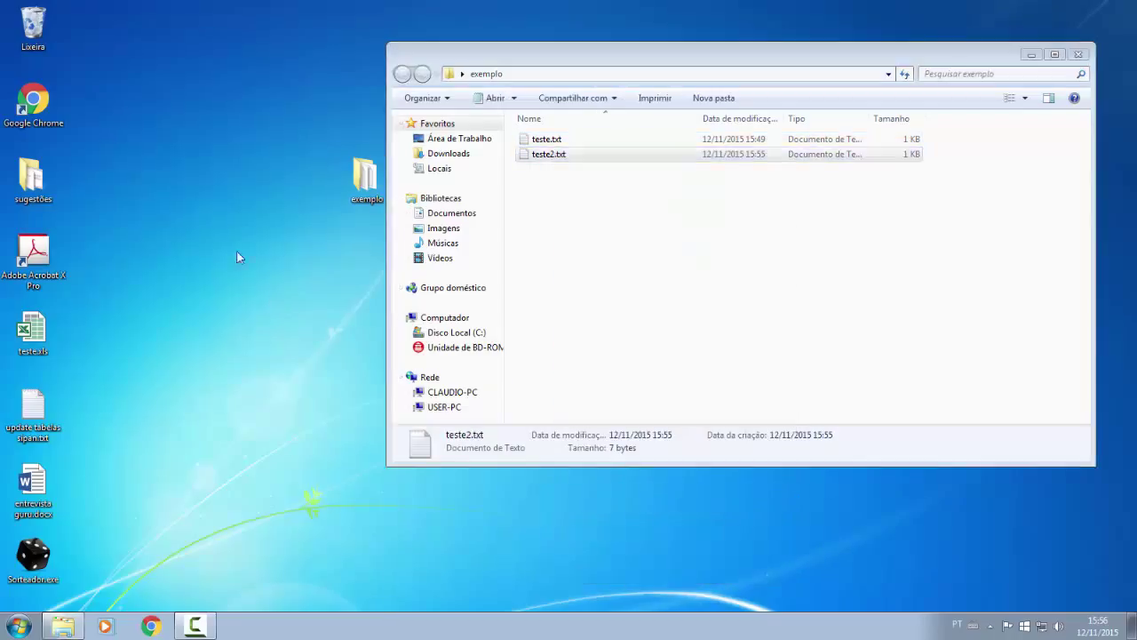
right_click(180, 153)
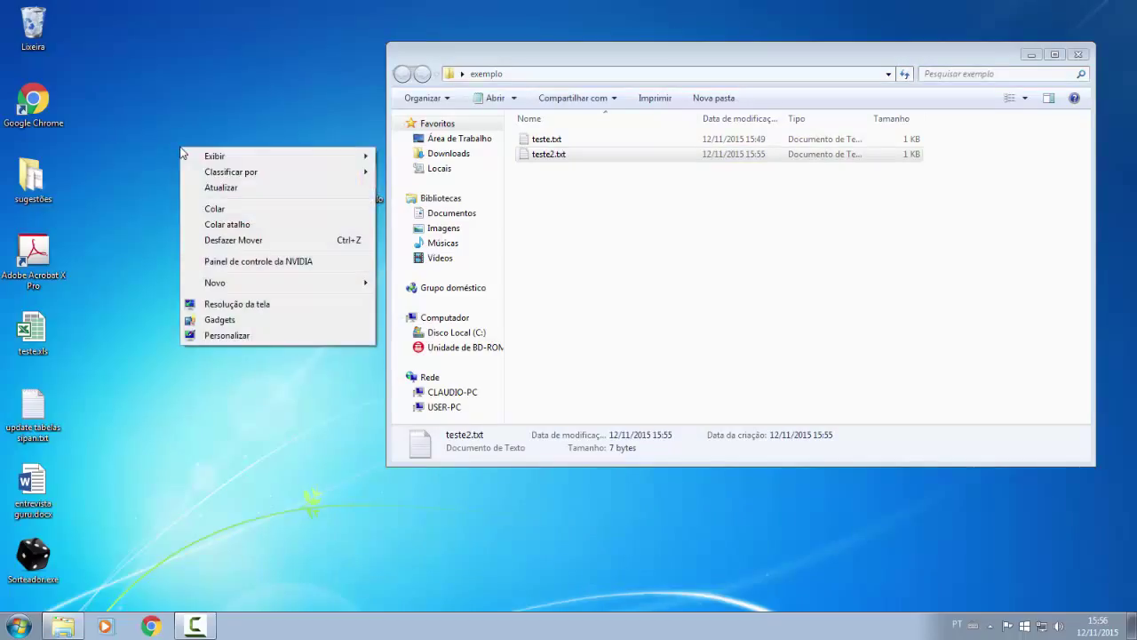
click(220, 209)
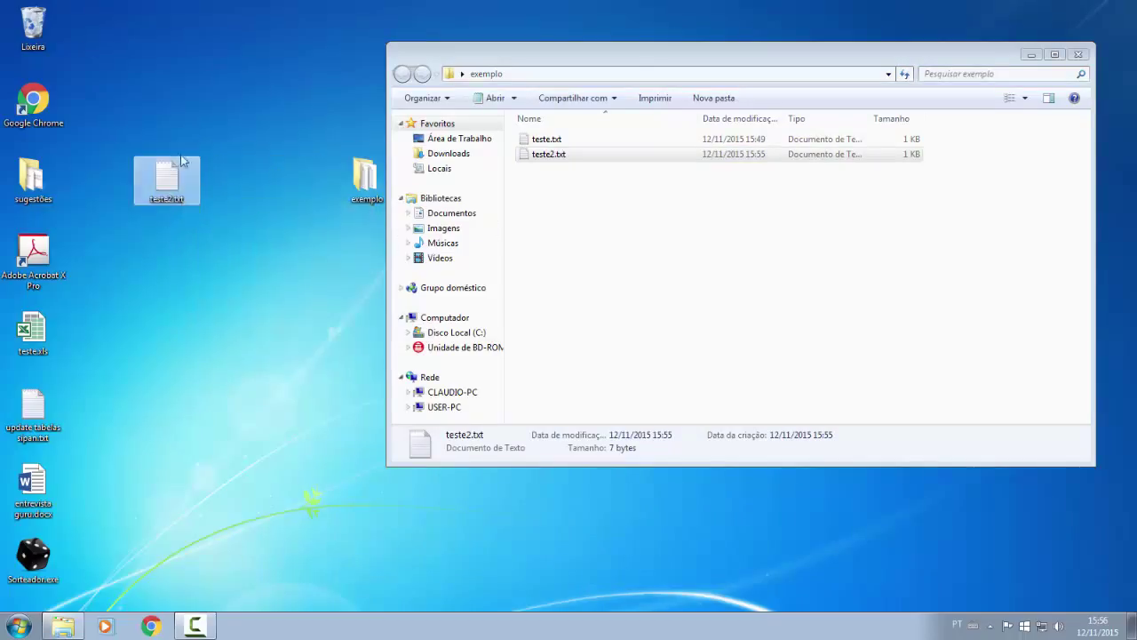
drag(123, 129, 228, 225)
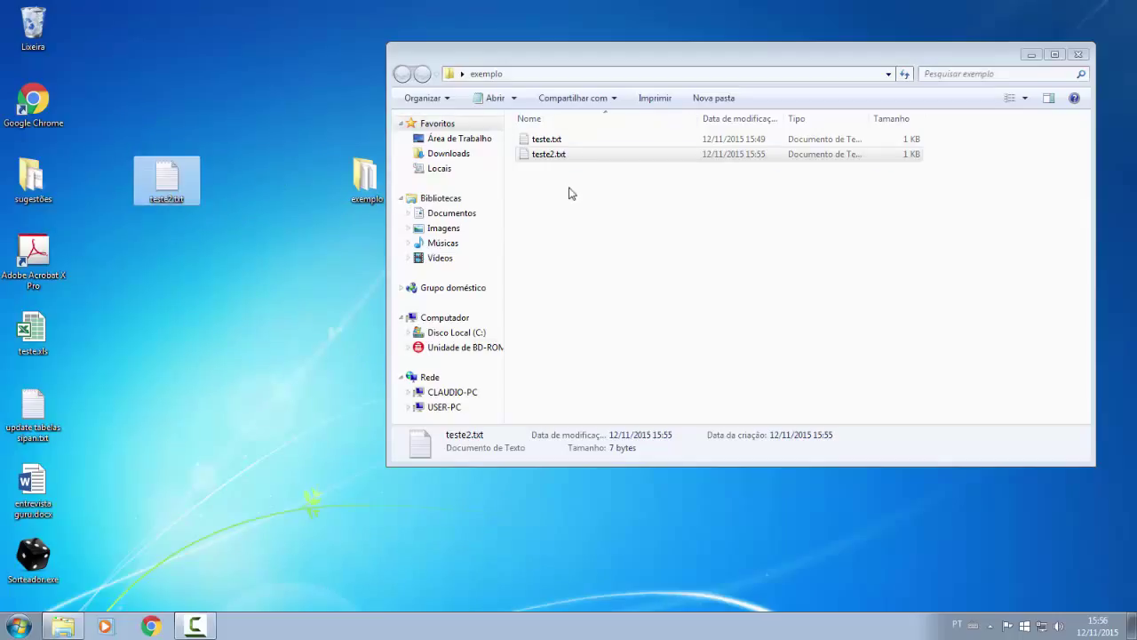
- Select teste.txt and teste2.txt together in the exemplo folder and copy them
click(573, 142)
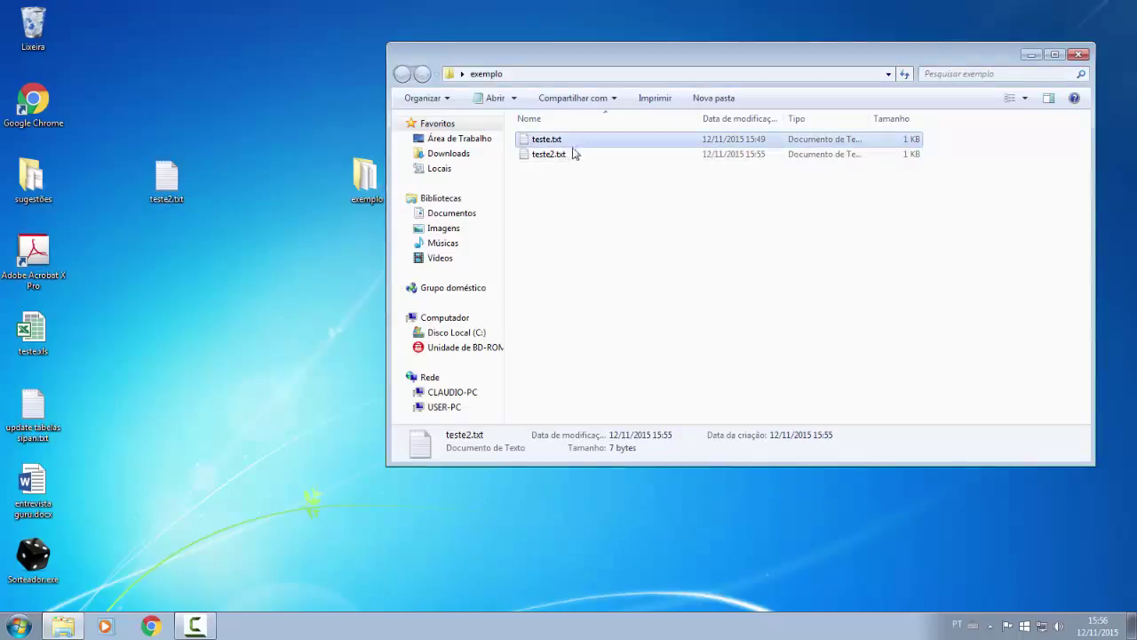
click(573, 165)
click(573, 156)
drag(615, 222, 549, 134)
right_click(549, 135)
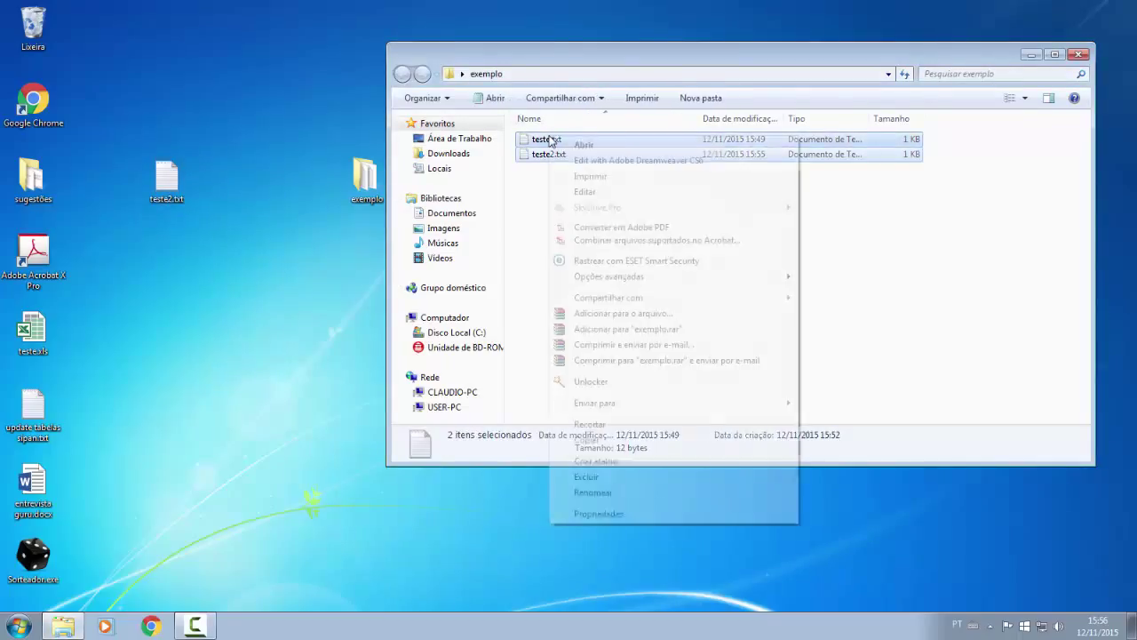
click(629, 441)
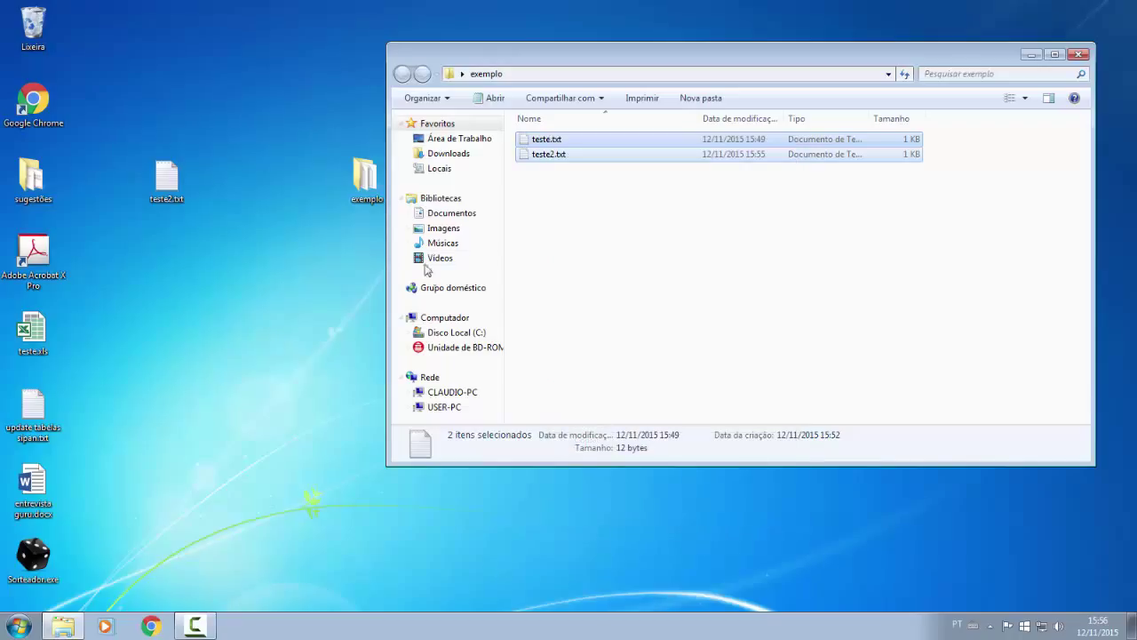
- Paste the two copied files onto the desktop, replacing the teste2.txt already there
click(226, 130)
right_click(225, 132)
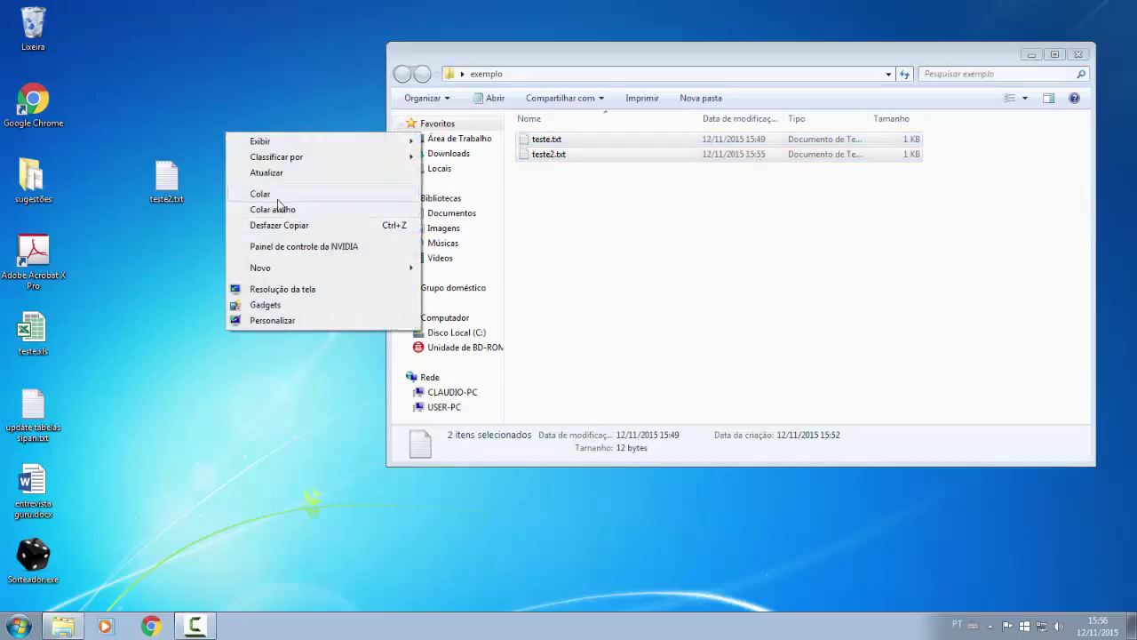
click(266, 192)
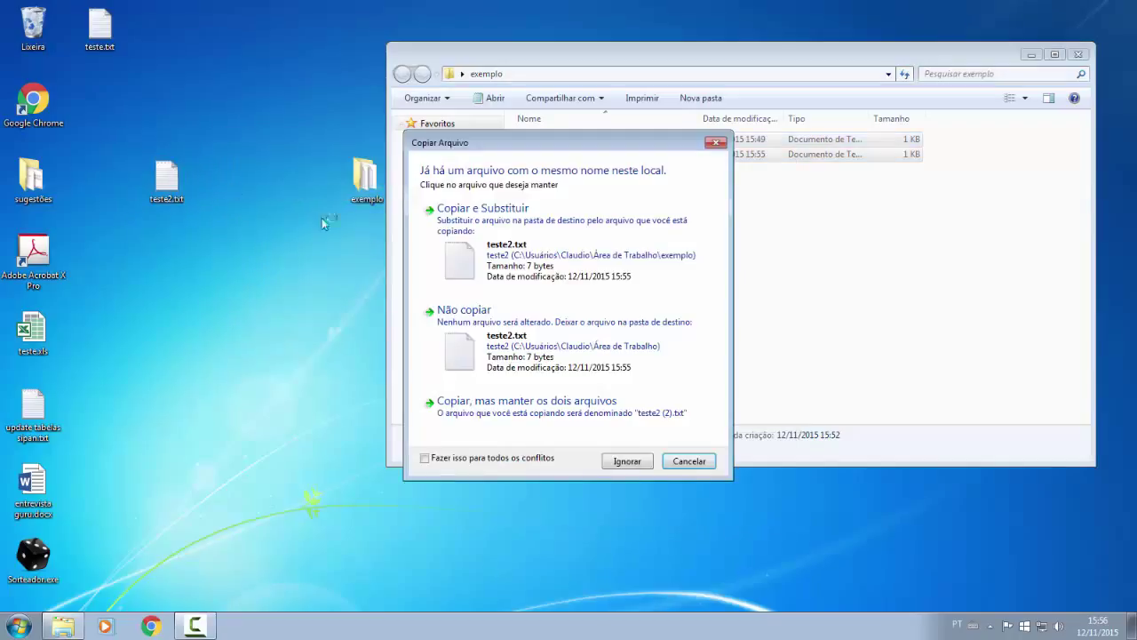
click(542, 221)
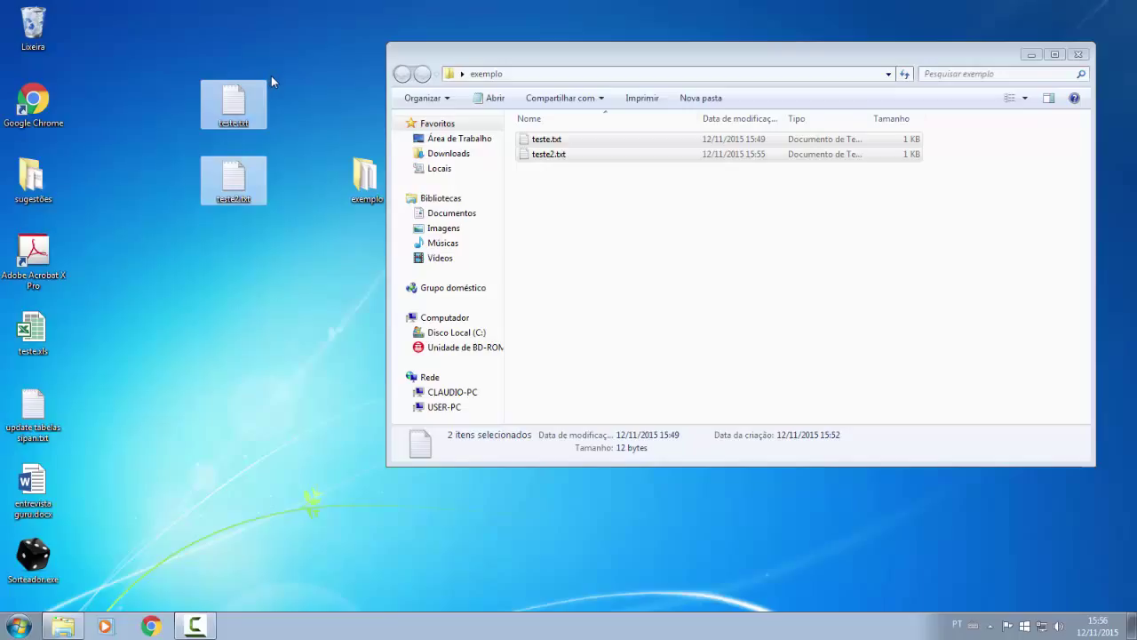
- Permanently delete teste.txt and teste2.txt from the desktop
click(225, 45)
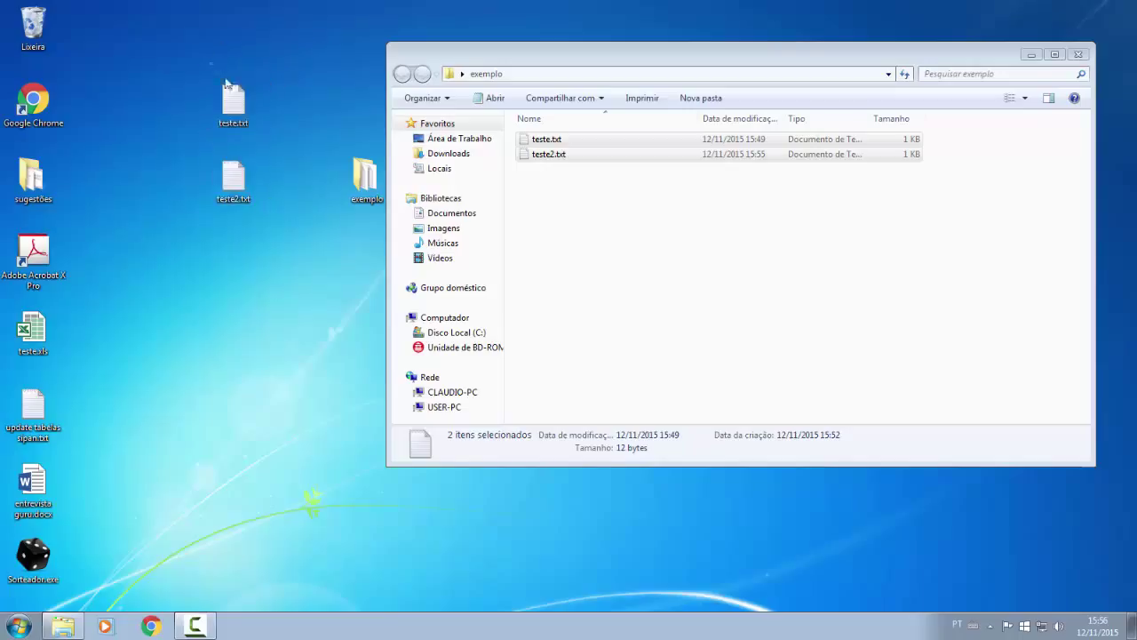
drag(208, 62, 220, 40)
click(613, 188)
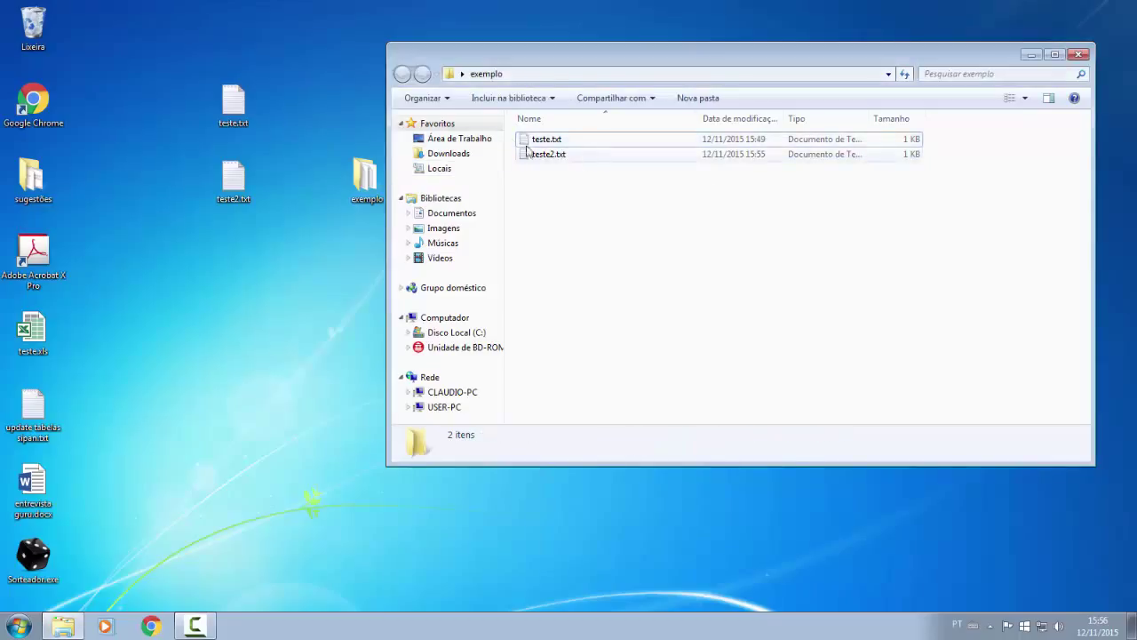
drag(170, 53, 328, 233)
key(shift+Delete)
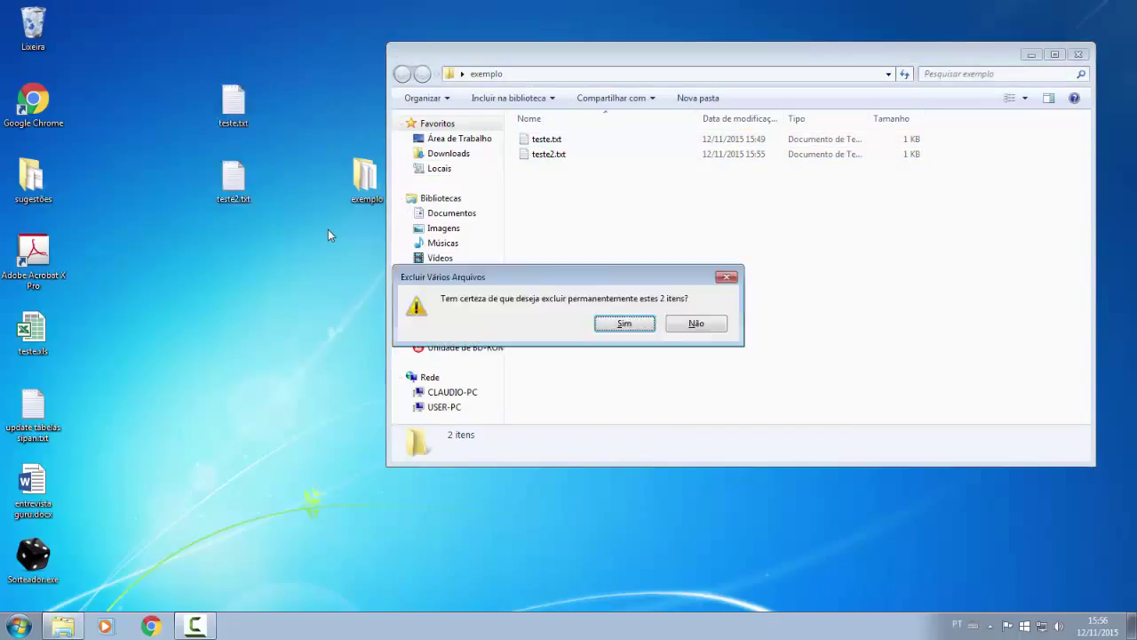
key(Return)
- Cut only teste.txt from the exemplo folder
click(544, 155)
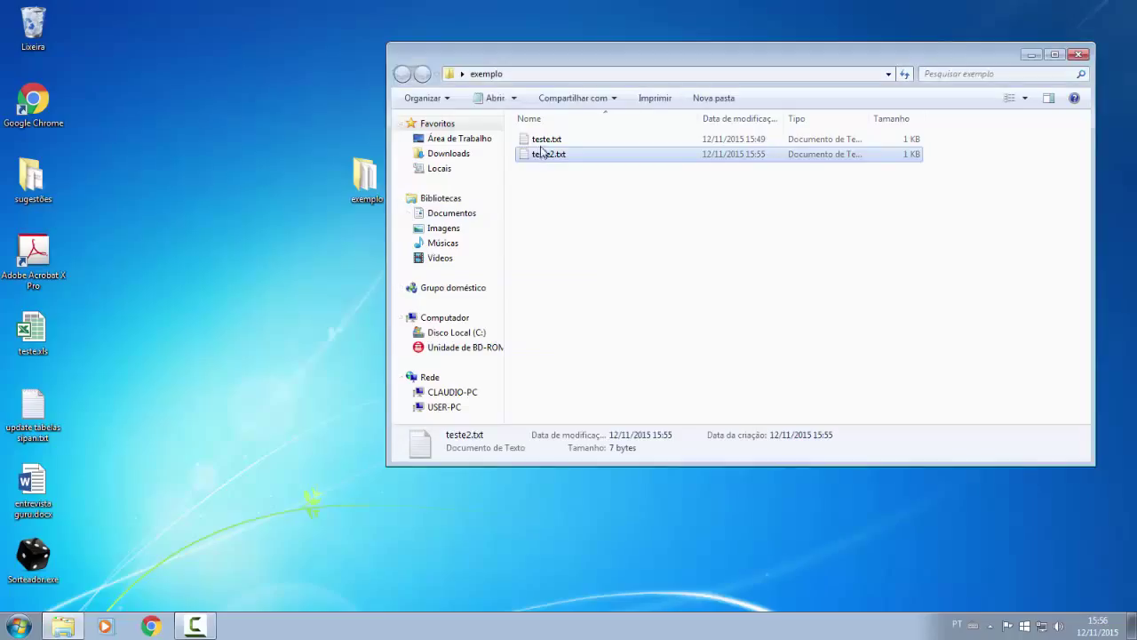
click(545, 142)
right_click(543, 139)
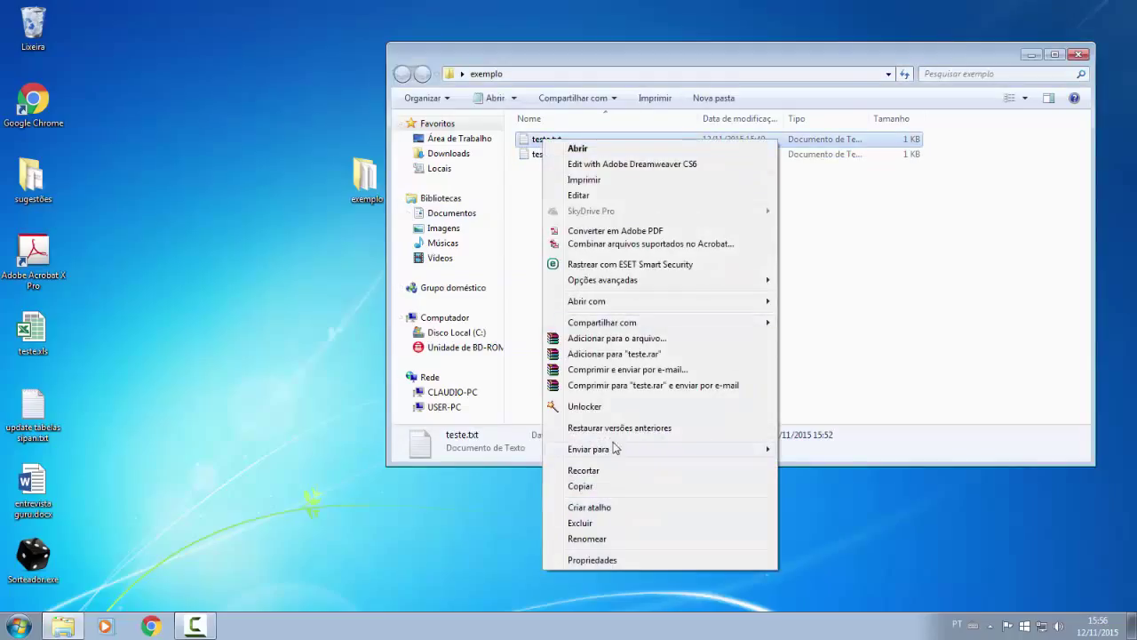
click(609, 472)
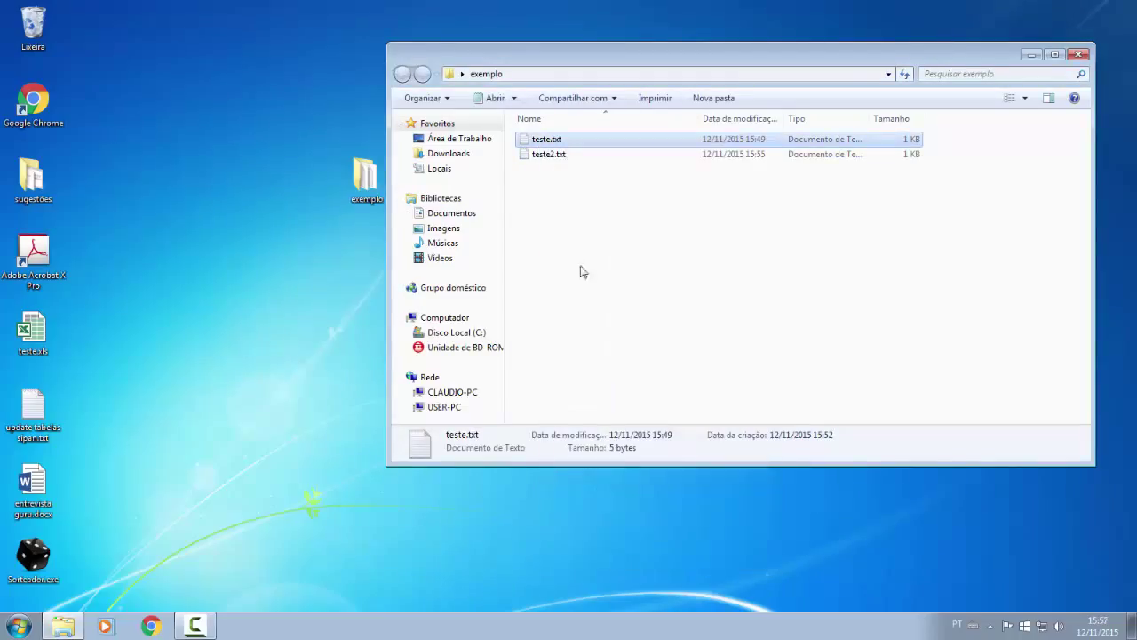
- Cut teste2.txt from the exemplo folder and paste it onto the desktop
click(561, 156)
right_click(562, 157)
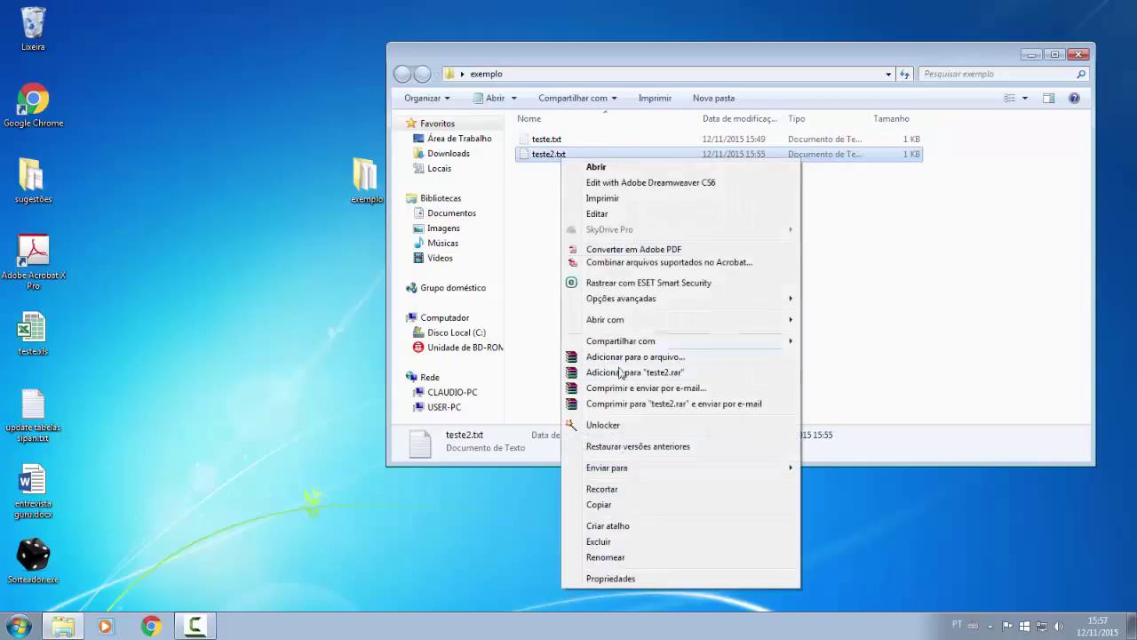
click(620, 489)
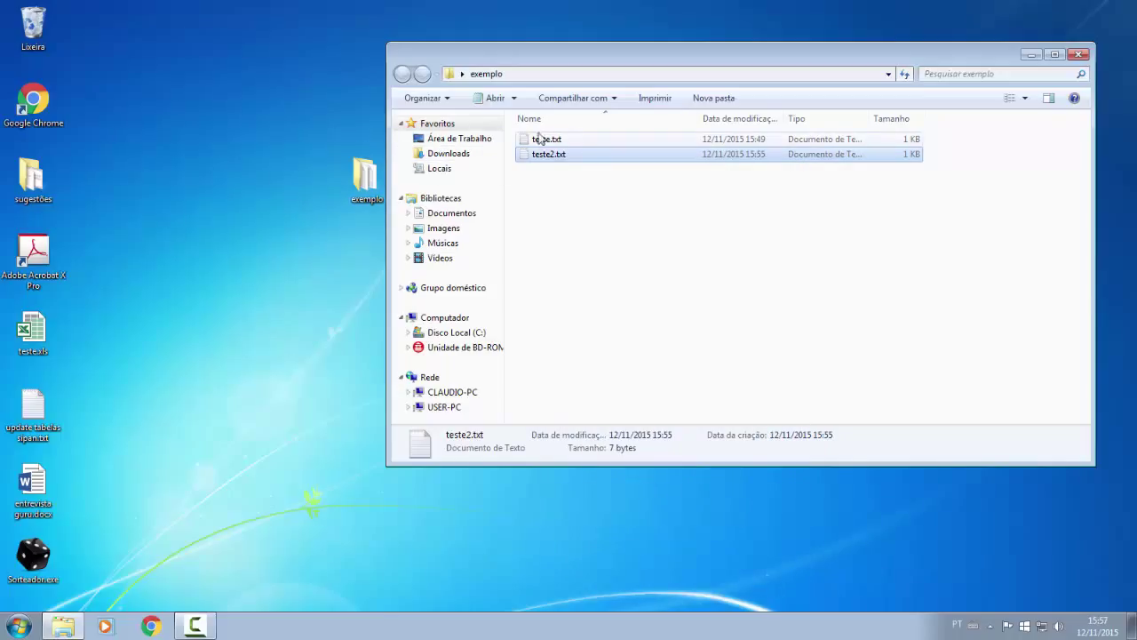
right_click(240, 183)
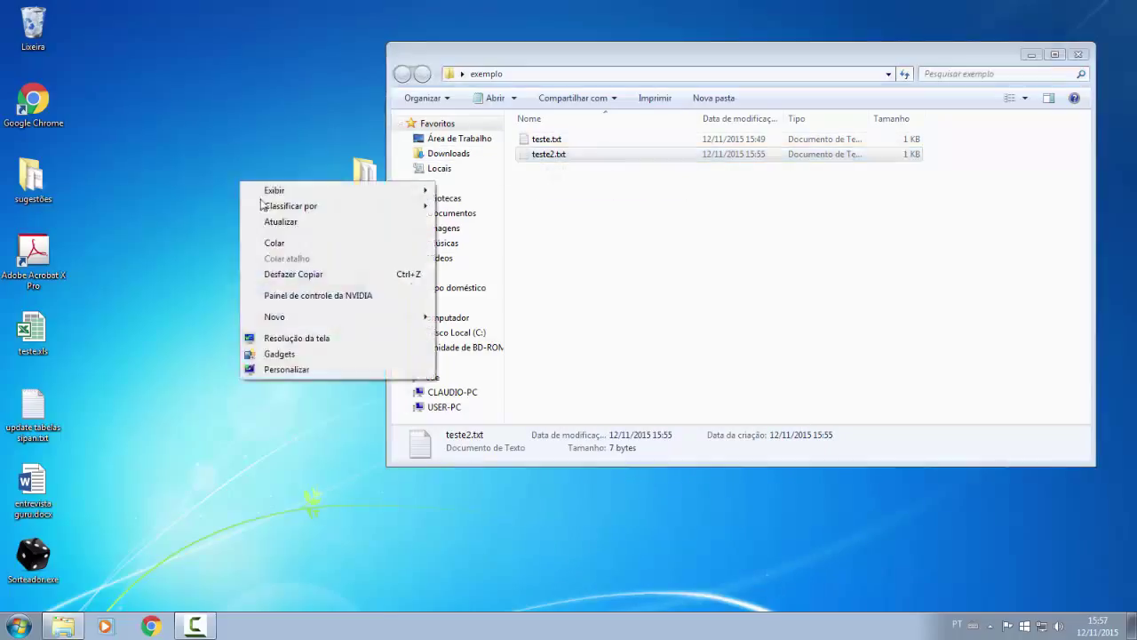
click(297, 247)
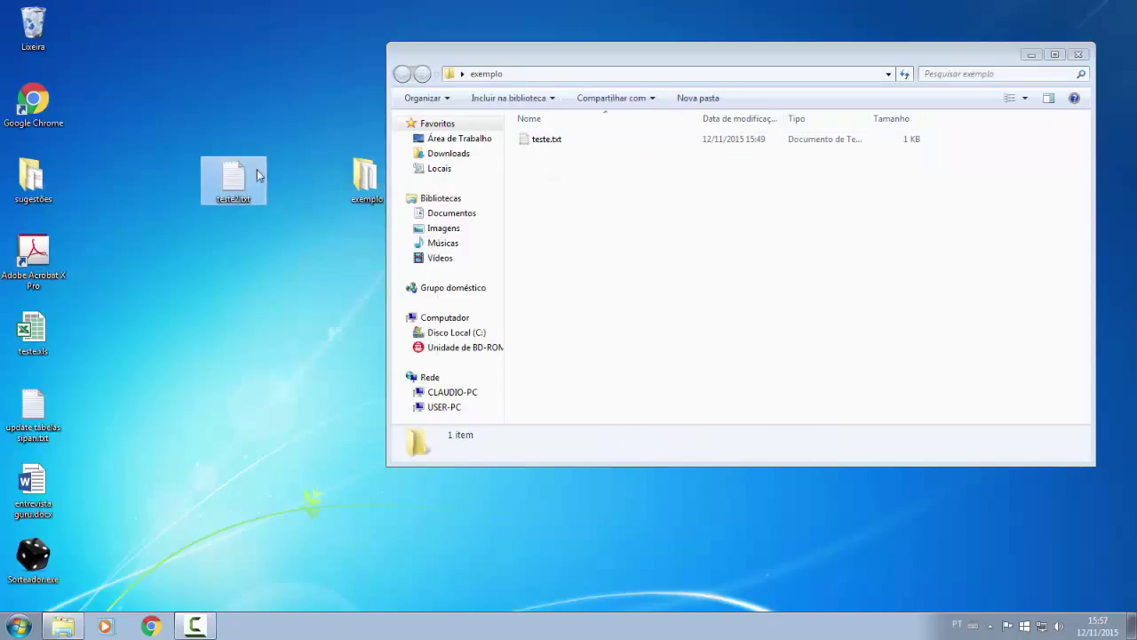
- Move teste2.txt back into the exemplo folder, then cut it together with teste.txt and paste both onto the desktop
drag(238, 177, 542, 132)
right_click(545, 145)
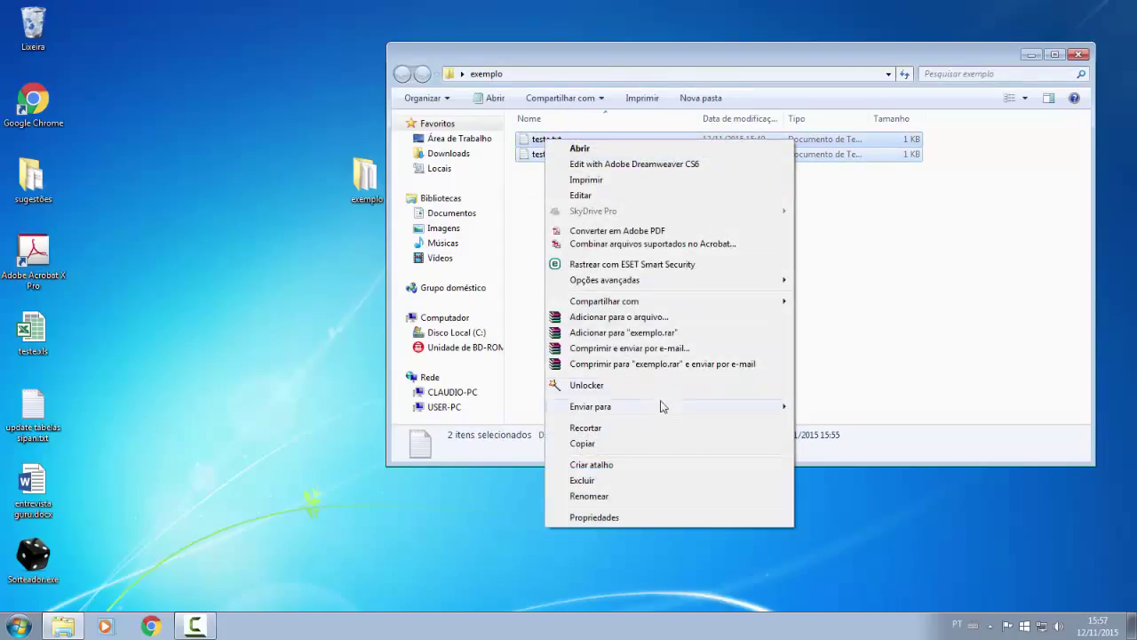
click(652, 432)
right_click(227, 130)
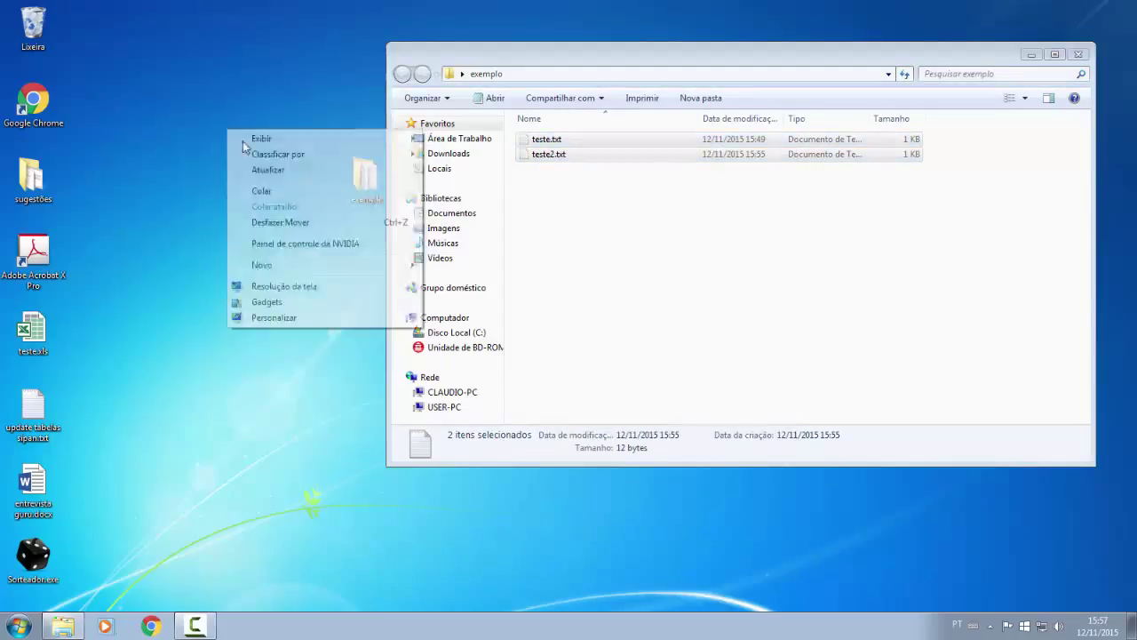
click(266, 196)
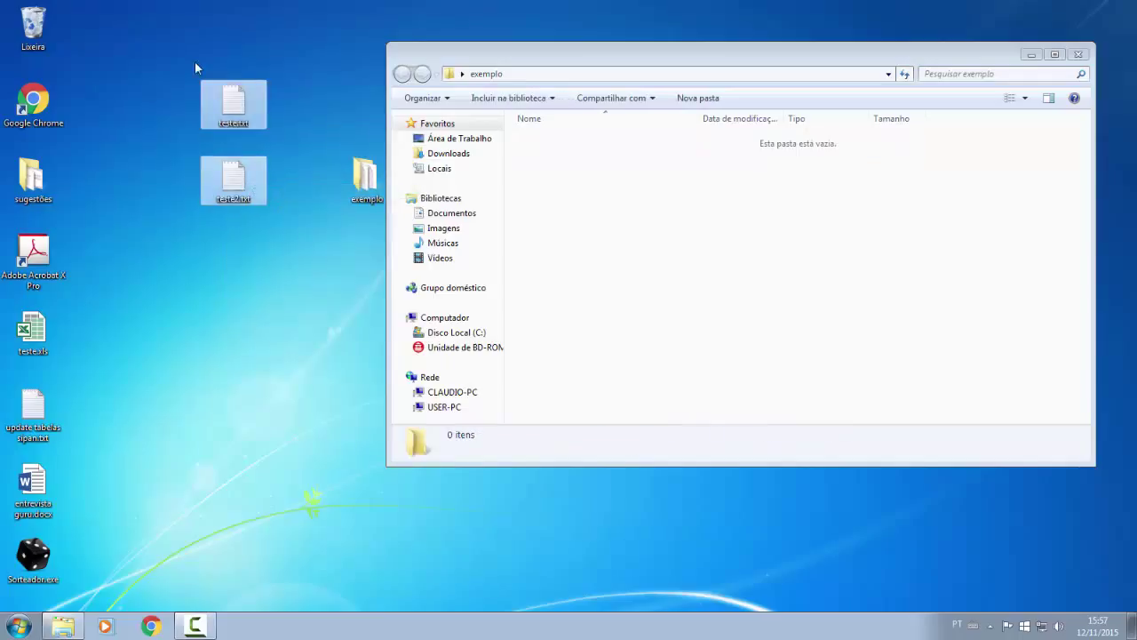